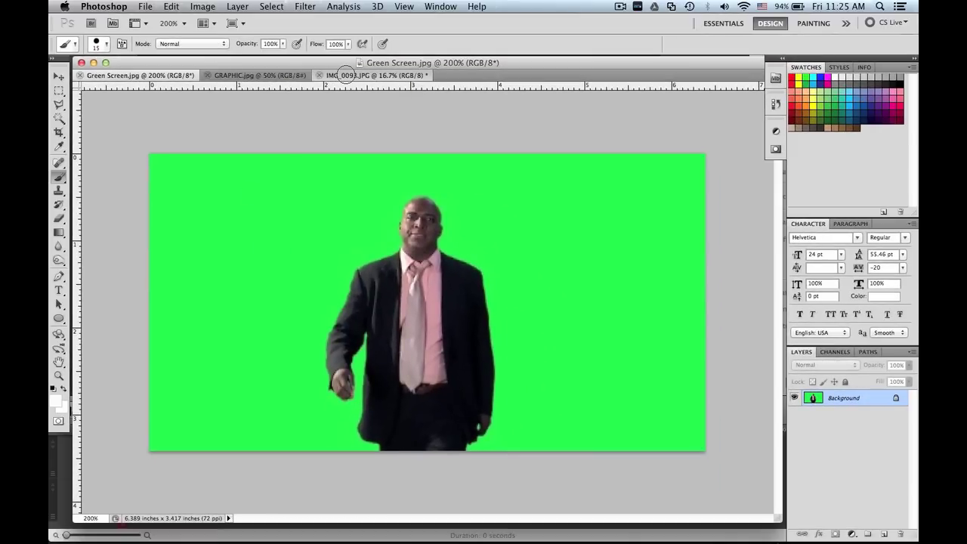
View the portrait IMG_0093.JPG briefly, then switch to the pink bokeh GRAPHIC.jpg
left_click(345, 76)
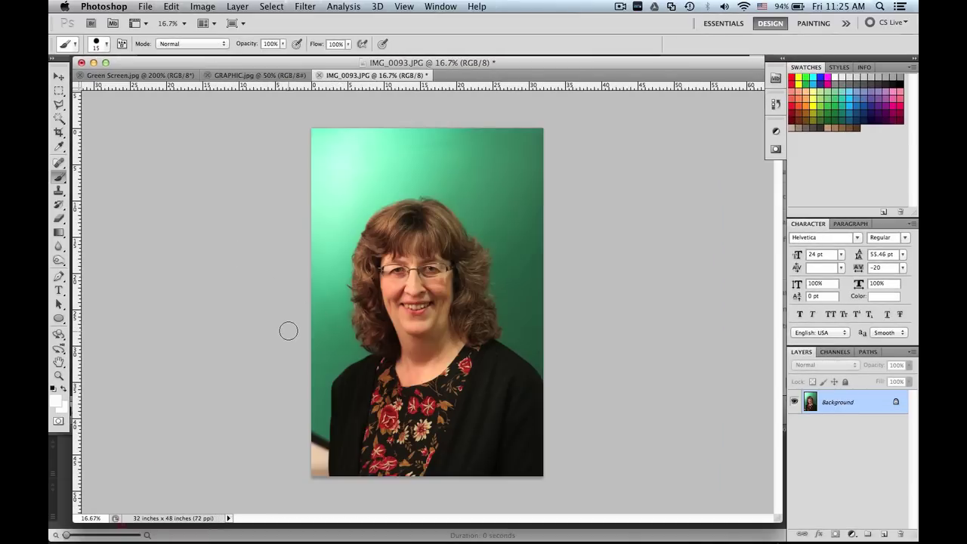
left_click(244, 77)
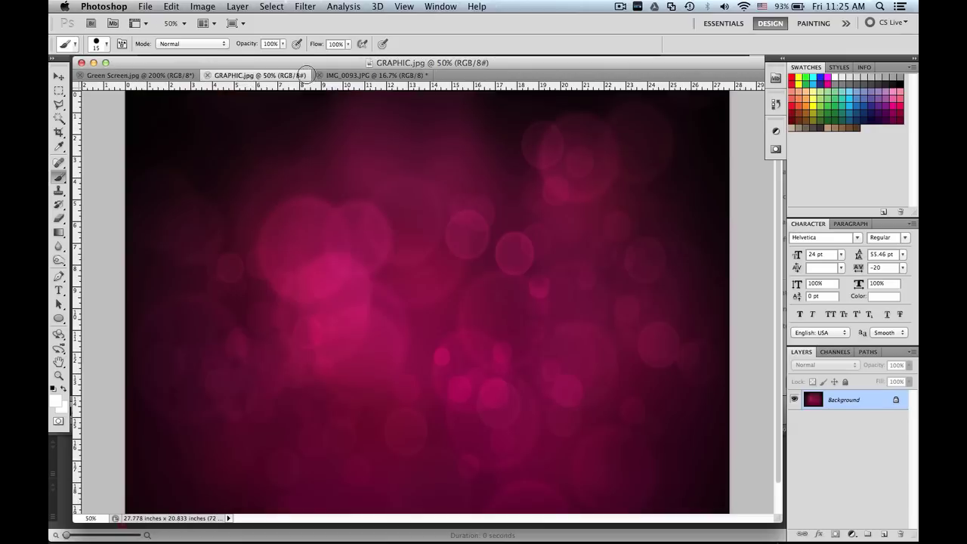
Back on IMG_0093.JPG, zoom in to inspect the hair edges and lower portrait
left_click(350, 77)
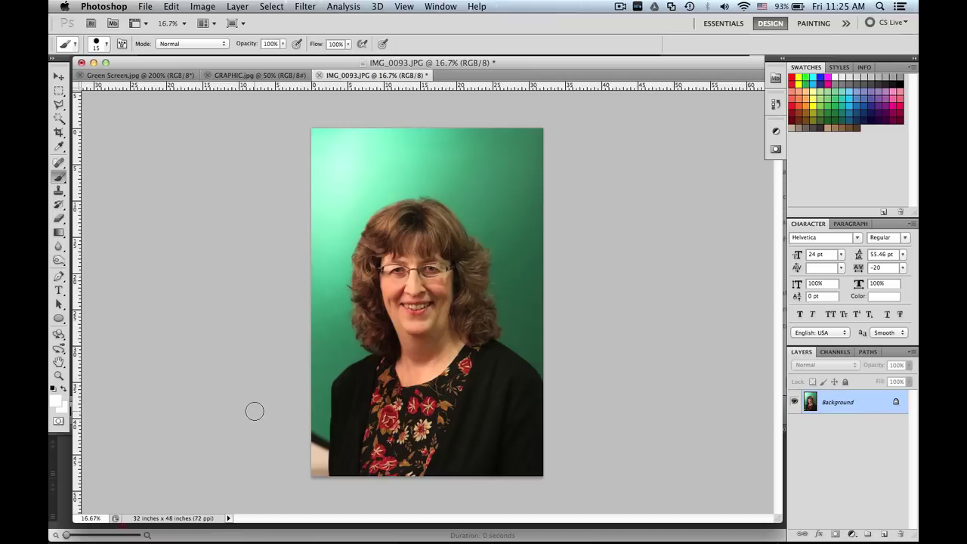
key("z")
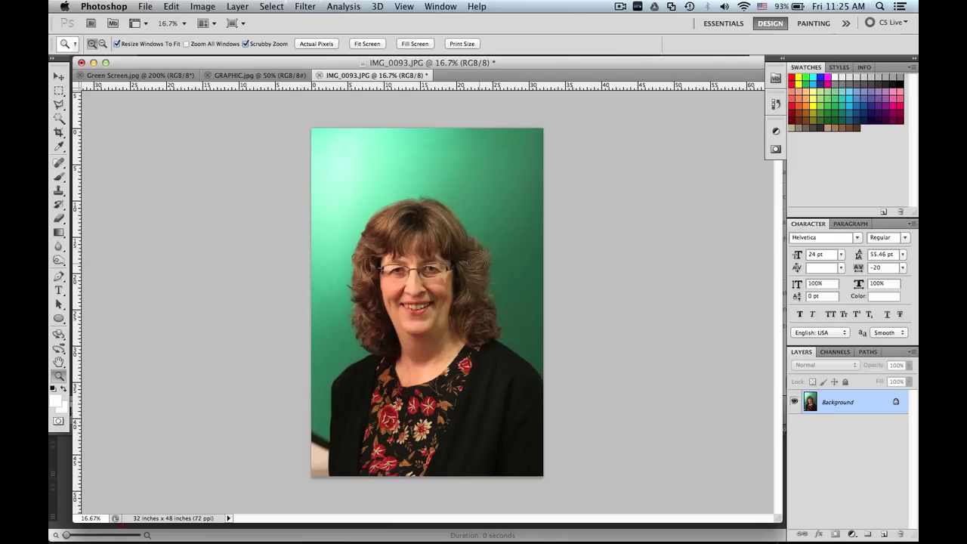
left_click_drag(473, 262, 556, 286)
scroll(556, 285, "down", 5)
scroll(555, 285, "right", 2)
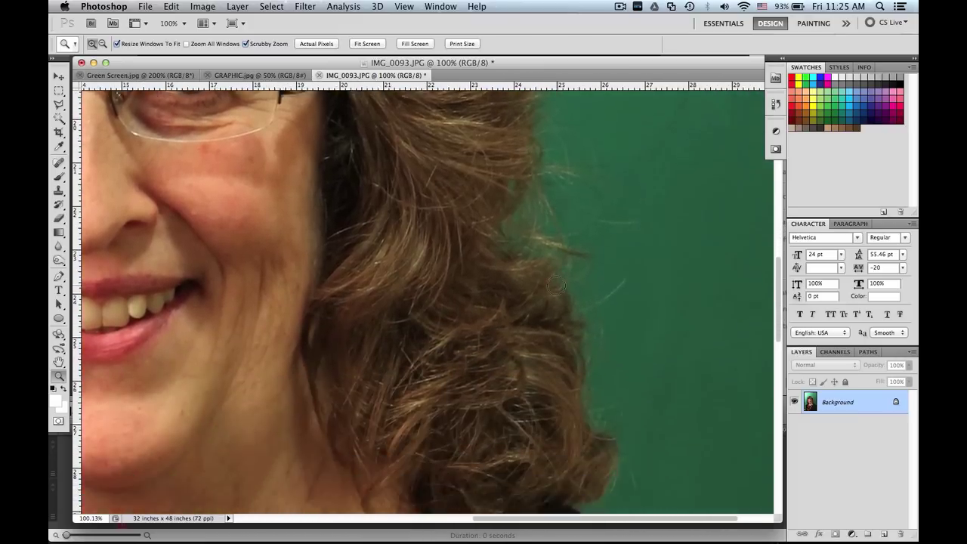
scroll(556, 285, "up", 8)
scroll(556, 284, "left", 4)
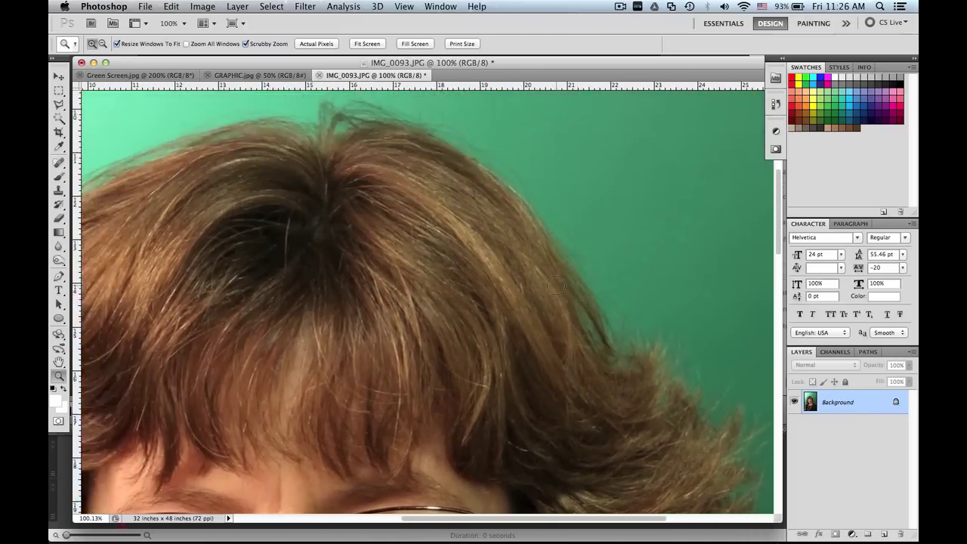
scroll(555, 285, "up", 2)
scroll(555, 285, "left", 2)
left_click_drag(555, 285, 259, 380)
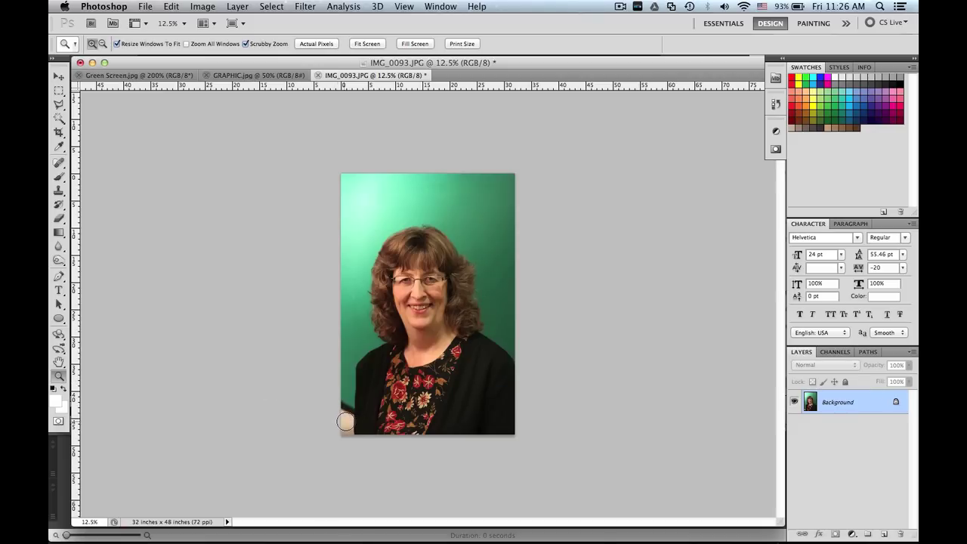
left_click_drag(346, 421, 439, 422)
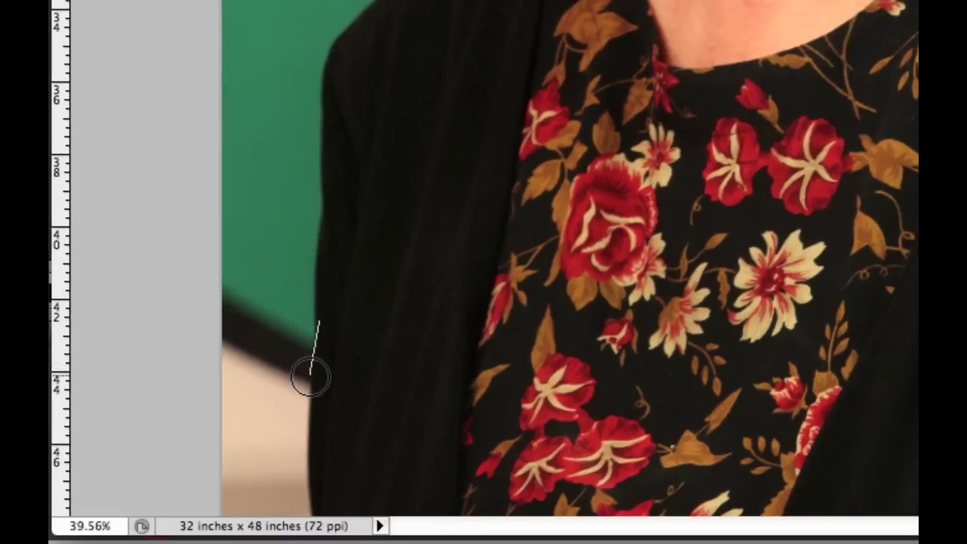
Outline the pale lower-left corner patch with the Polygonal Lasso
left_click(306, 440)
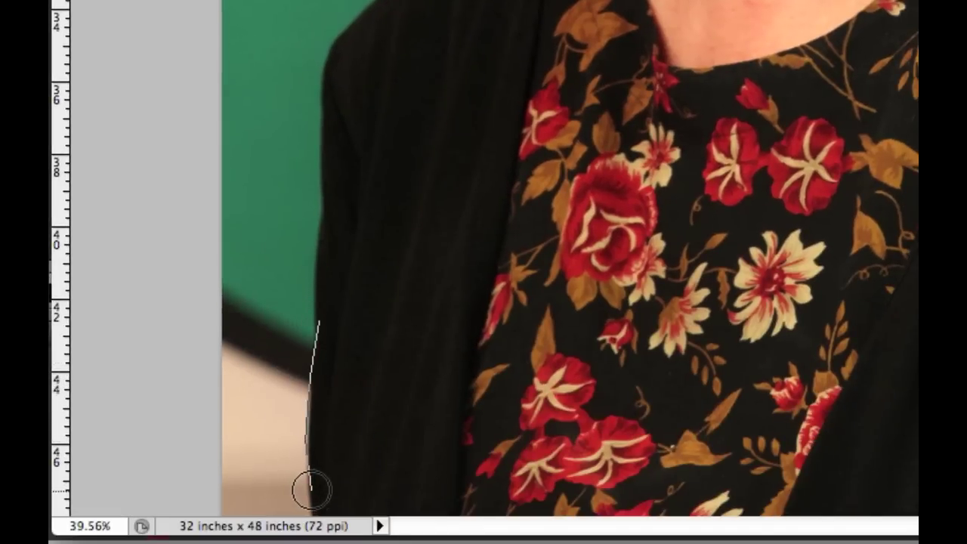
key("ctrl+minus")
key("ctrl+minus")
key("ctrl+minus")
left_click(600, 451)
left_click(522, 448)
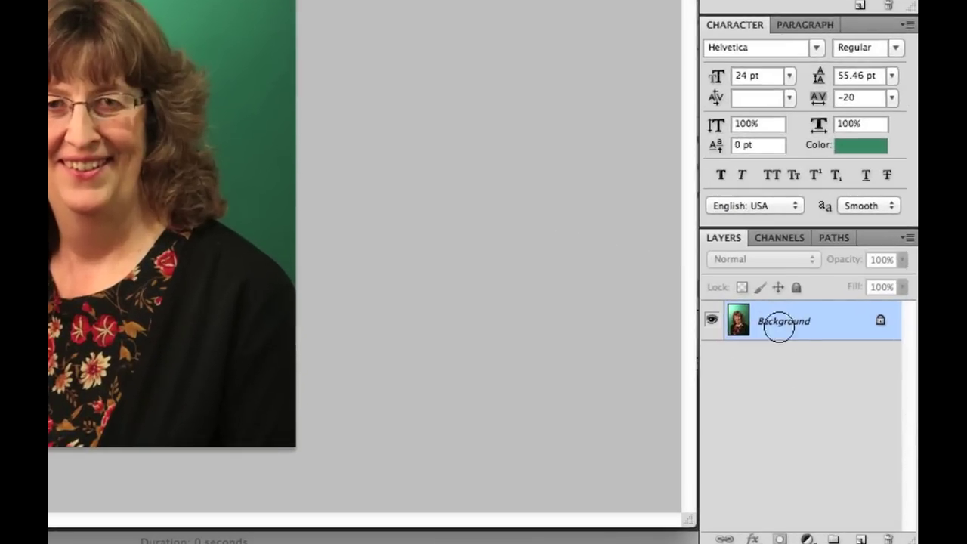
Duplicate the Background layer as Background copy and make it the active layer
left_click_drag(835, 404, 860, 533)
left_click(778, 363)
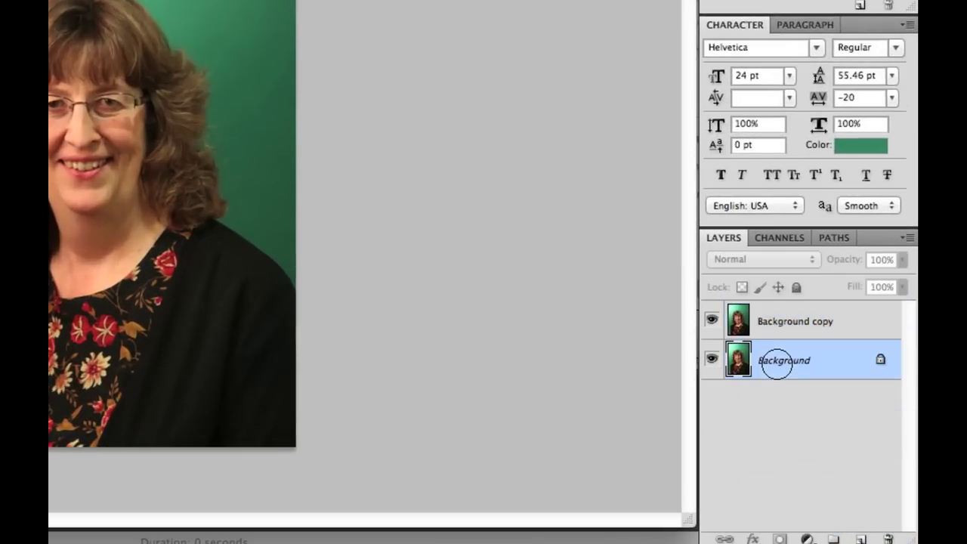
left_click(784, 317)
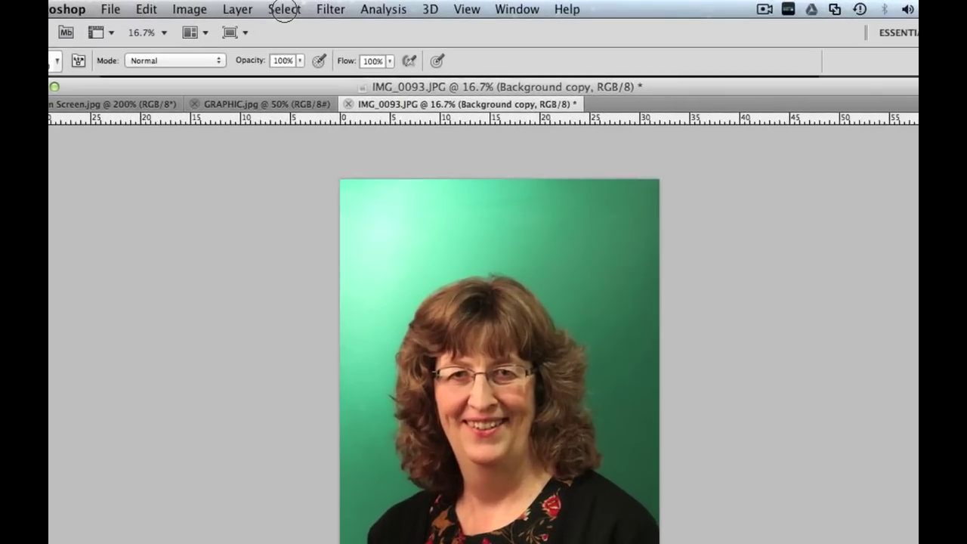
Run Color Range with Invert and Fuzziness 3, sampling the dark and light green backdrop
left_click(272, 6)
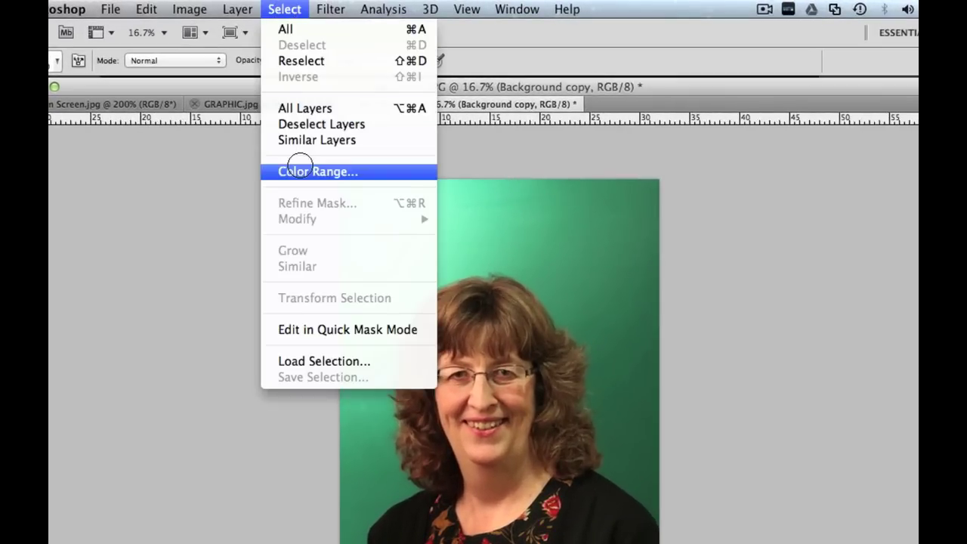
left_click(299, 171)
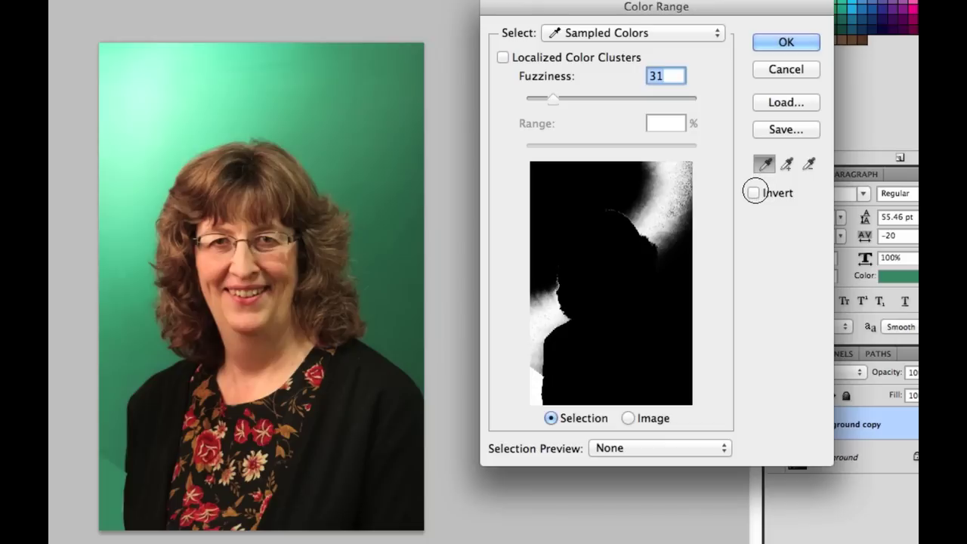
left_click(768, 217)
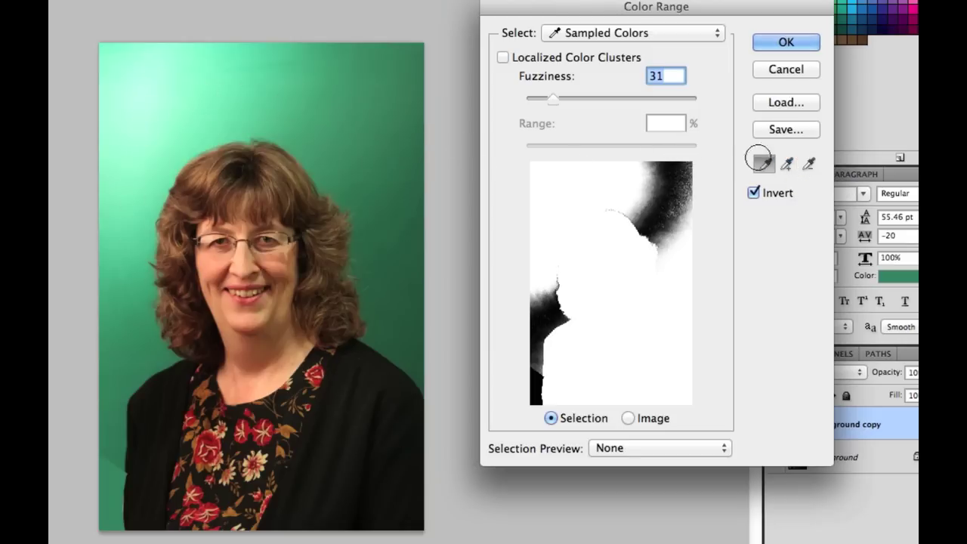
left_click(787, 164)
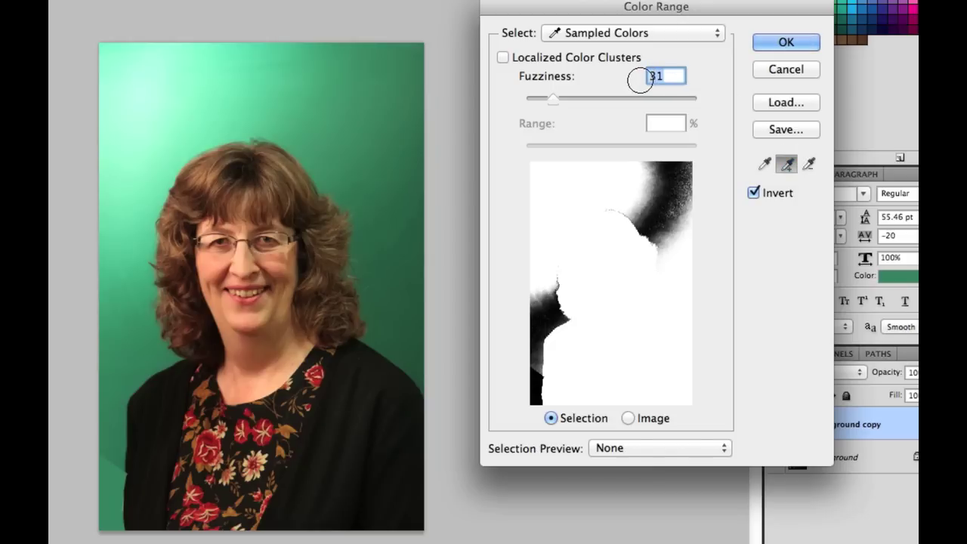
type("3")
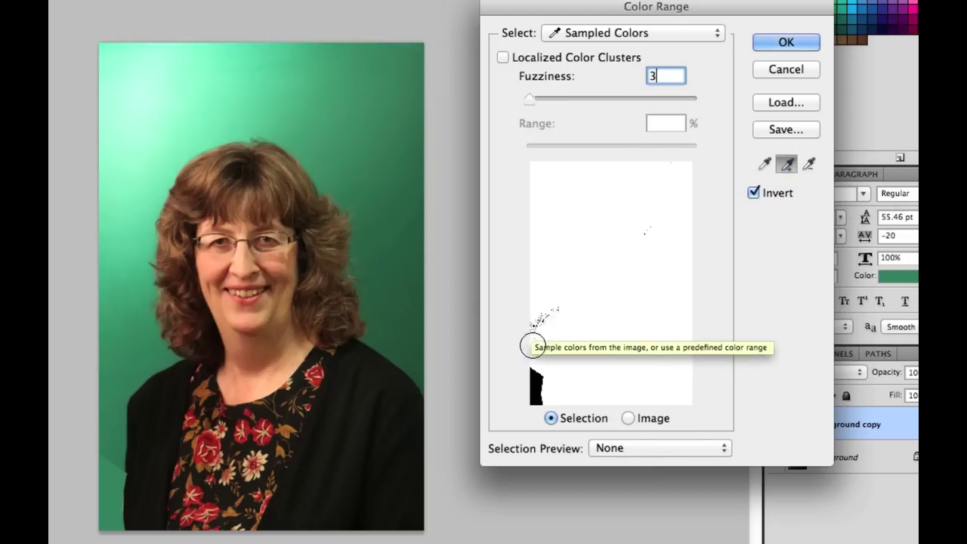
left_click(394, 285)
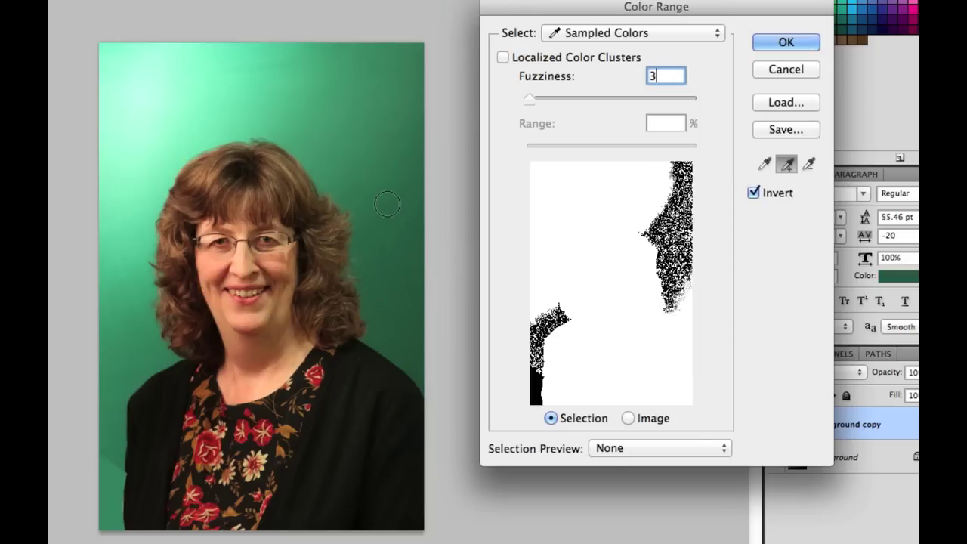
left_click_drag(387, 204, 129, 90)
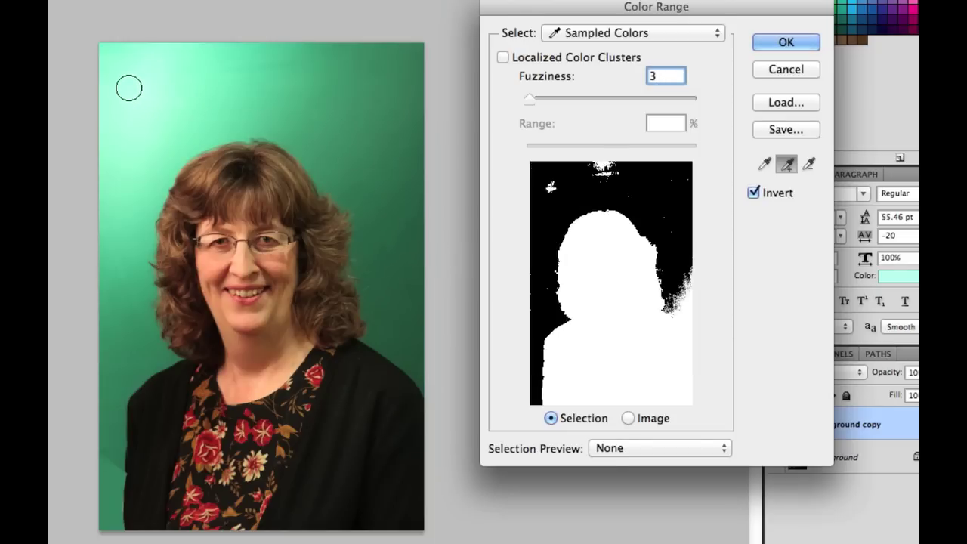
left_click(403, 352)
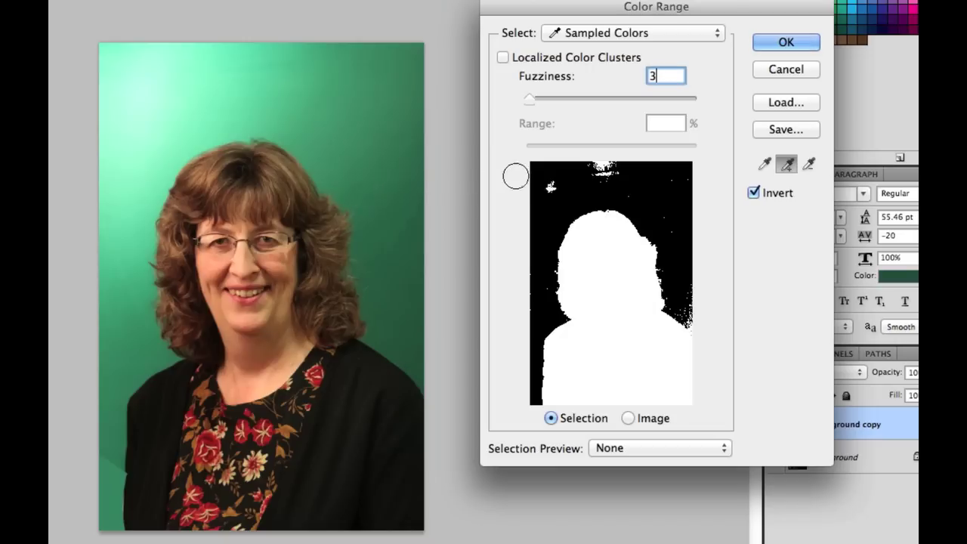
left_click(556, 183)
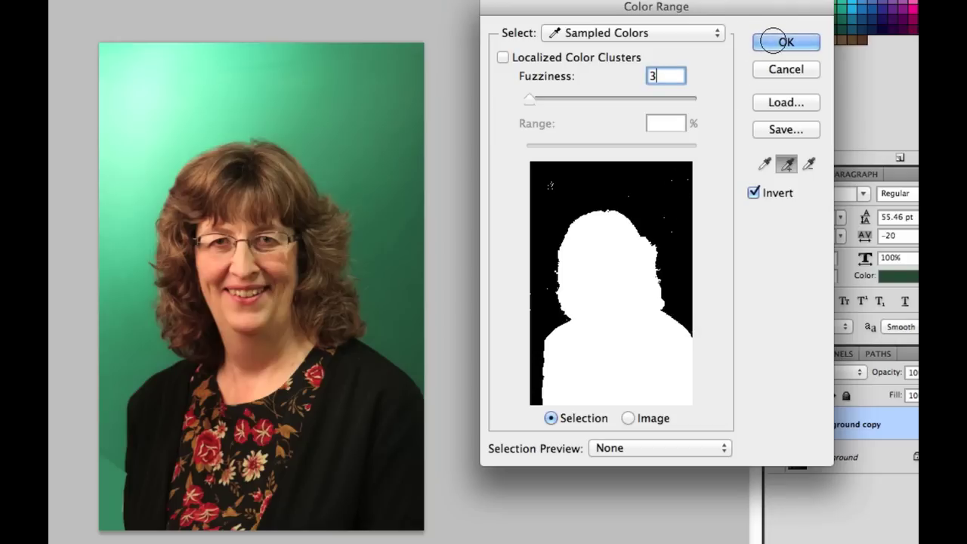
left_click(783, 42)
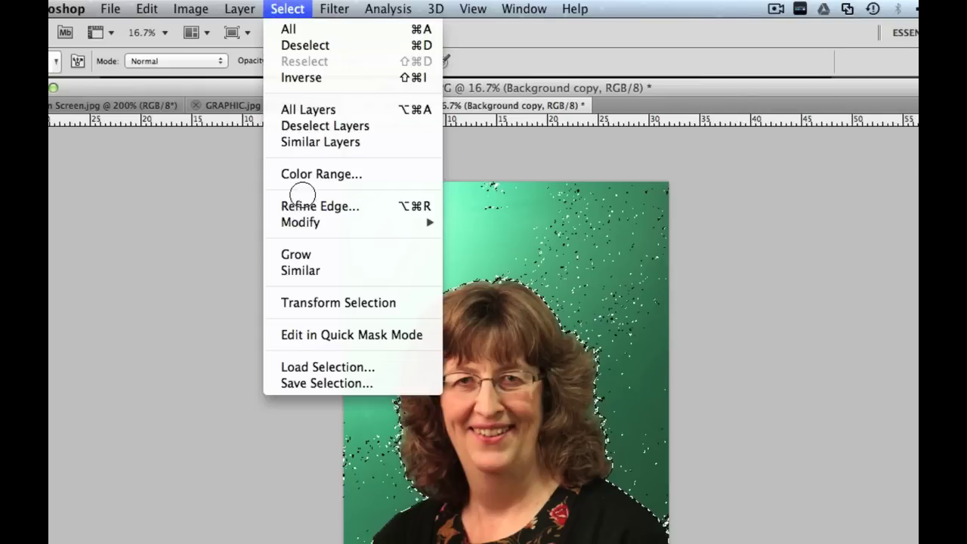
Contract the woman's selection by 2 pixels with Select > Modify > Contract
mouse_move(303, 224)
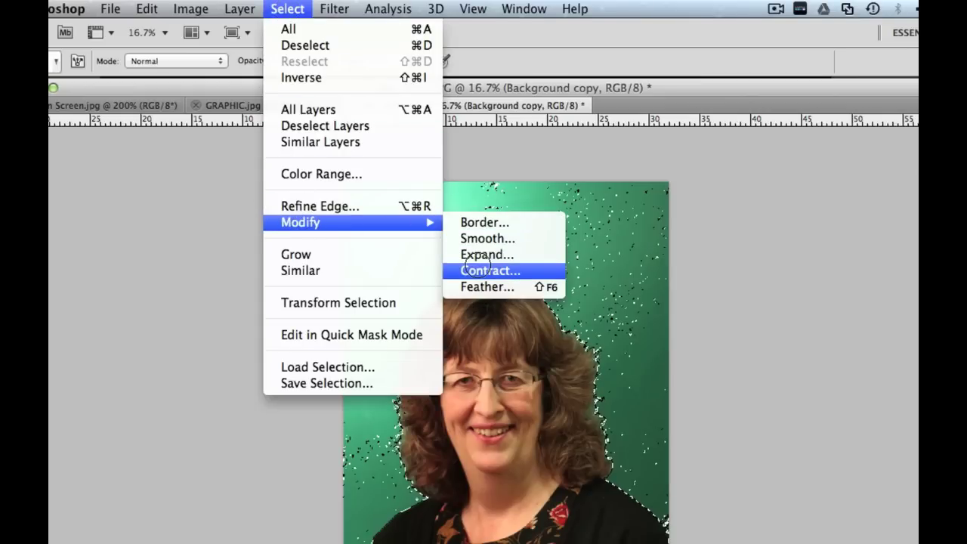
left_click(483, 271)
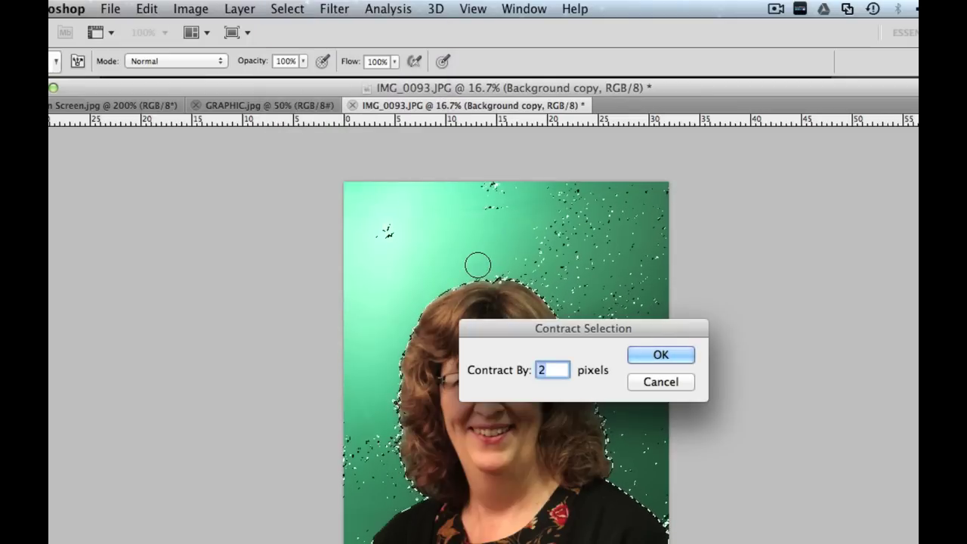
left_click_drag(492, 324, 722, 316)
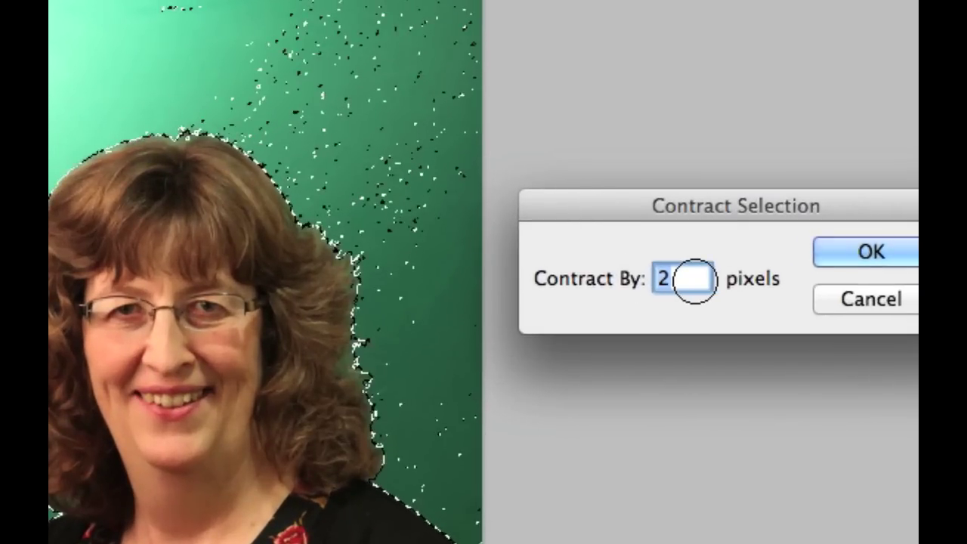
left_click(689, 276)
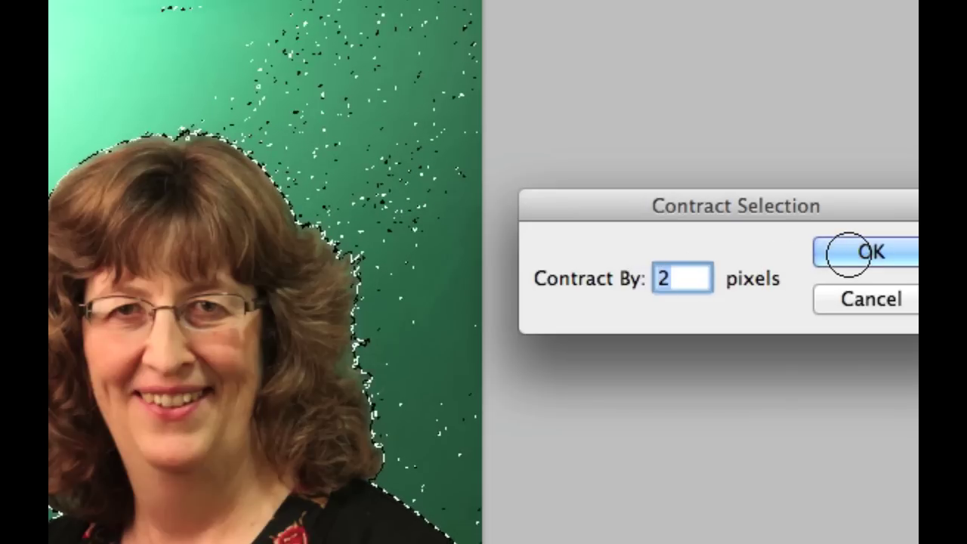
left_click(848, 254)
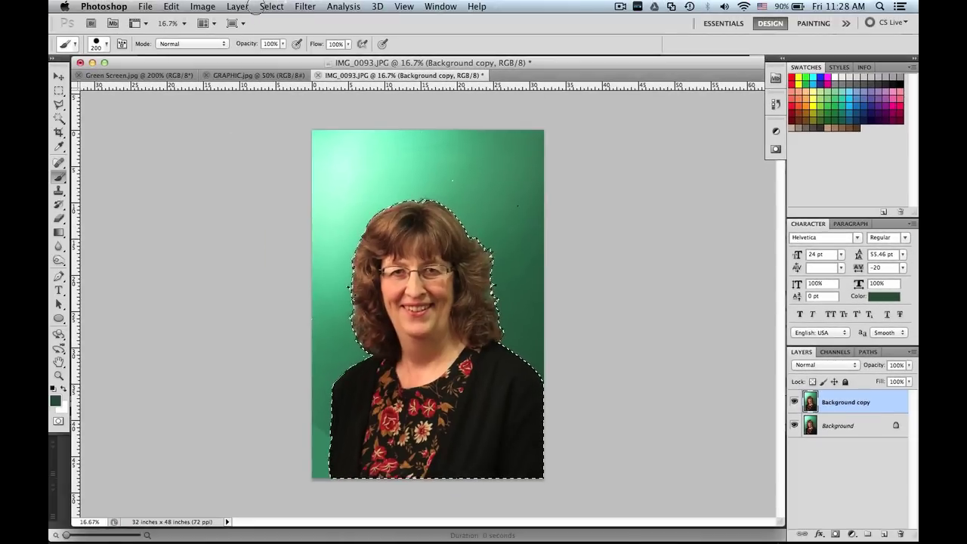
Open Refine Edge for the selection, move the dialog aside, and zoom in
left_click(237, 6)
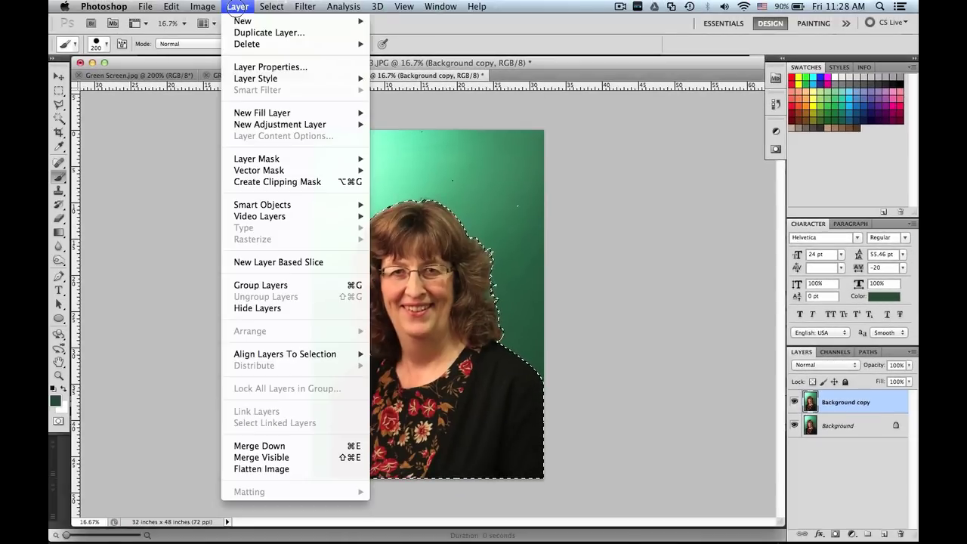
mouse_move(271, 6)
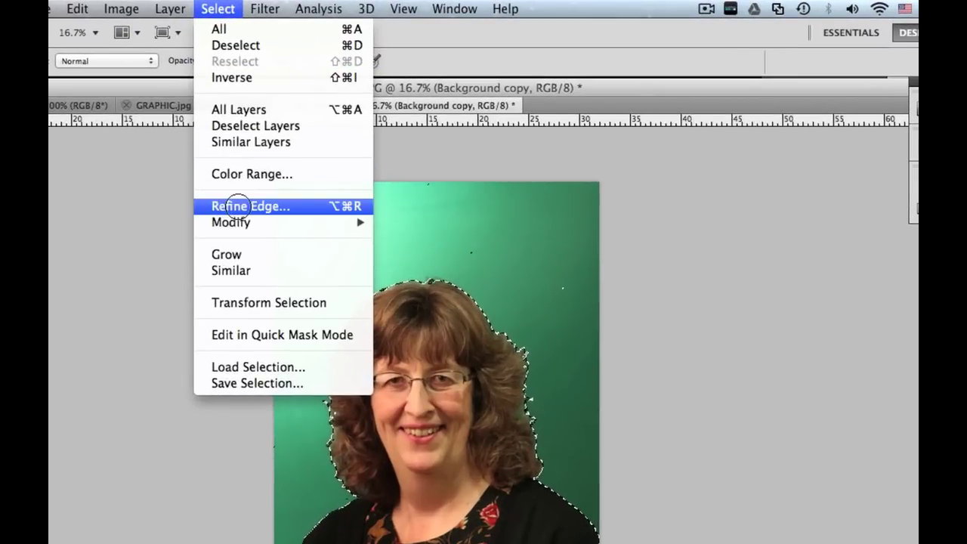
left_click(236, 206)
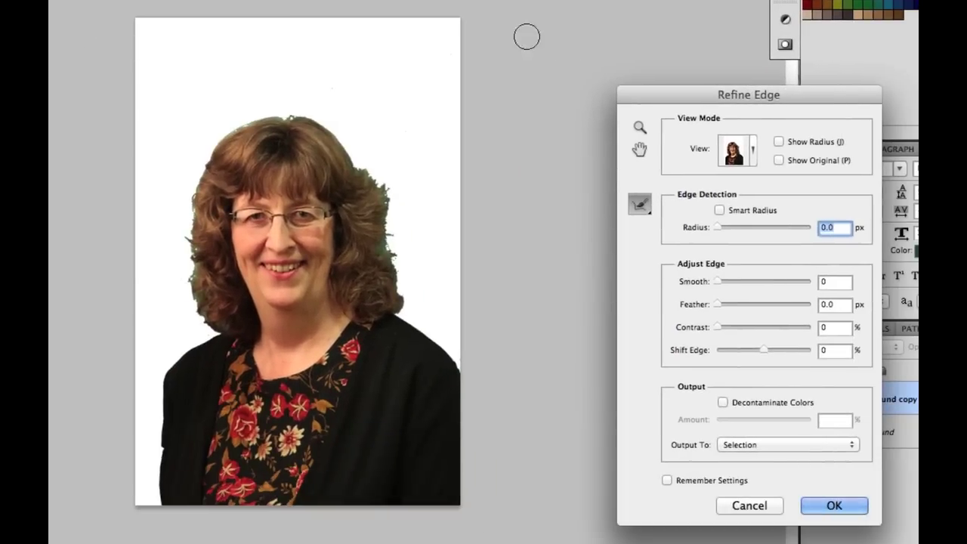
left_click_drag(673, 102, 569, 46)
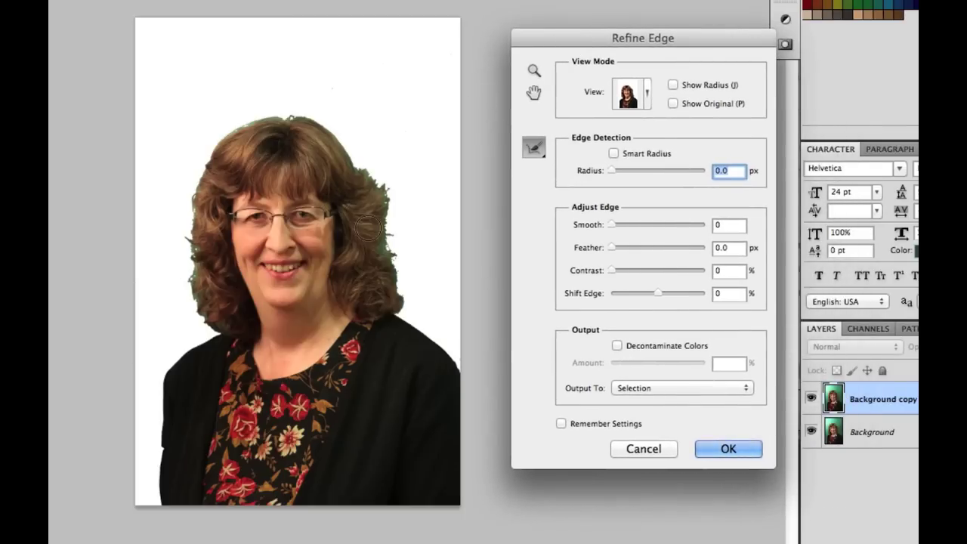
key("super+plus")
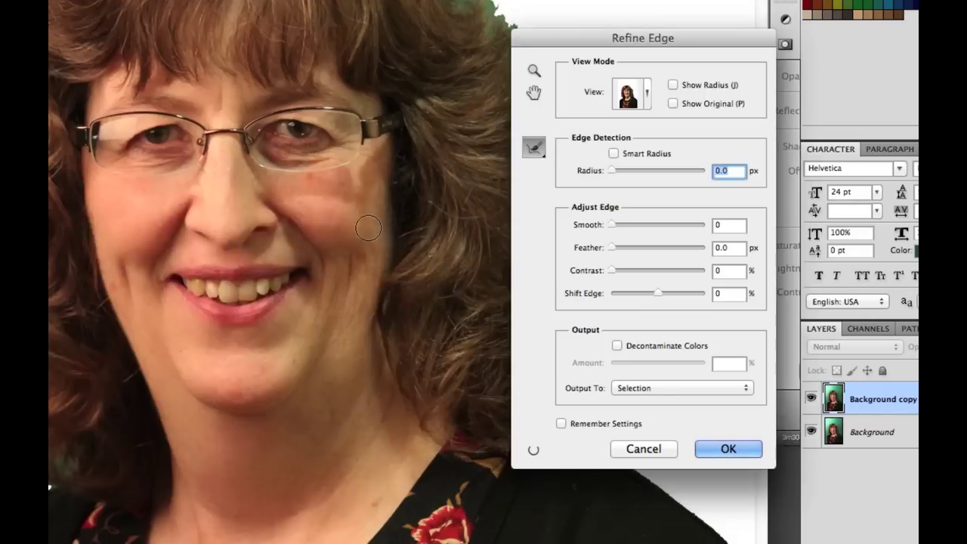
scroll(368, 227, "right", 10)
scroll(368, 227, "down", 3)
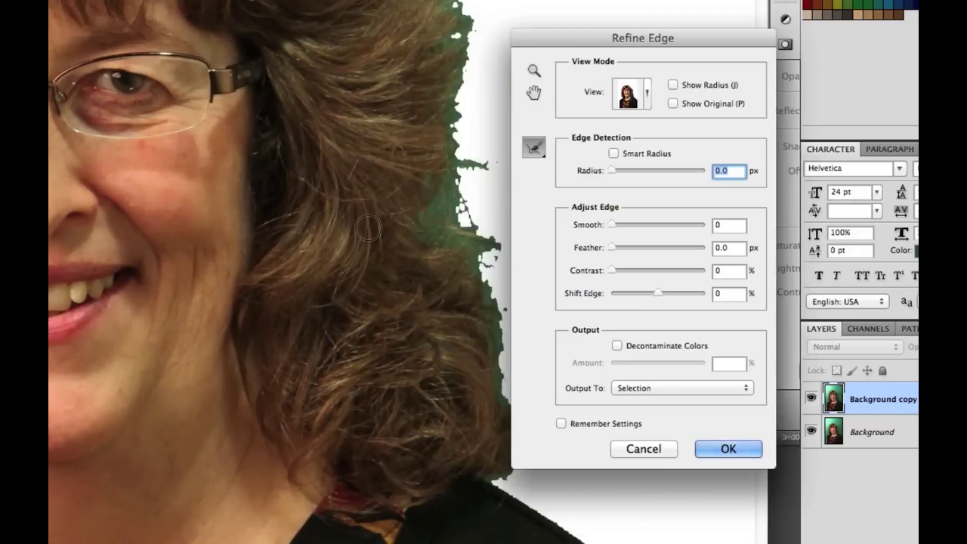
scroll(368, 228, "up", 5)
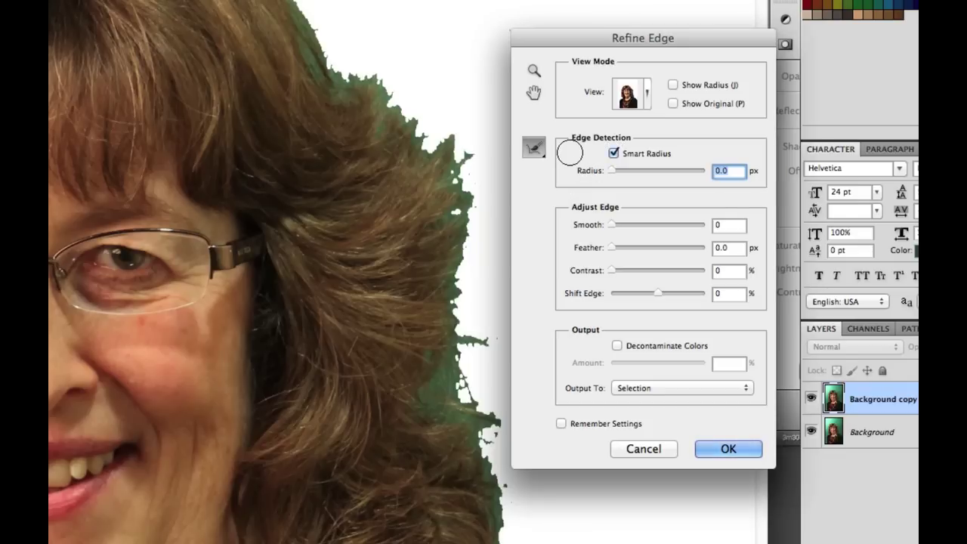
Enable Smart Radius and raise the Radius to 250 px around the hair
left_click_drag(612, 171, 712, 172)
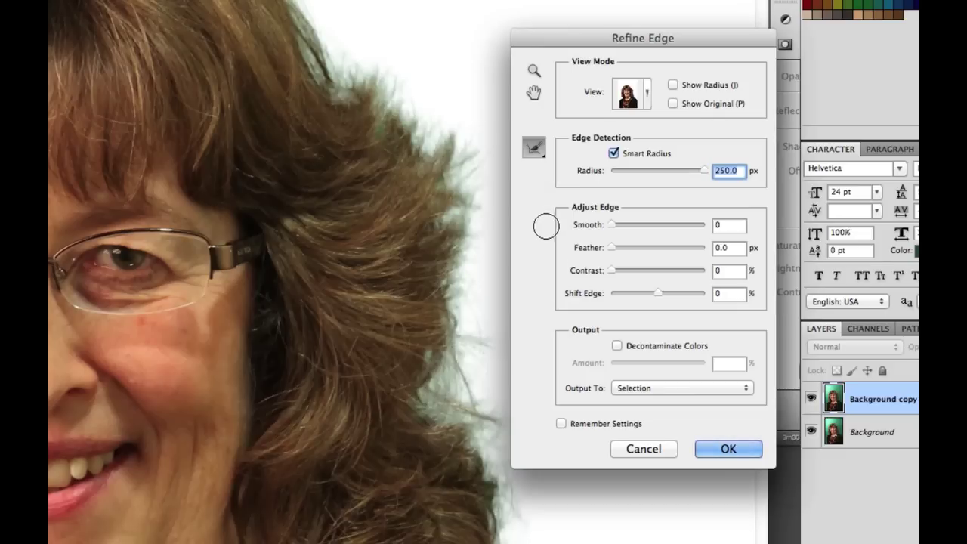
scroll(440, 305, "up", 2)
scroll(439, 305, "up", 5)
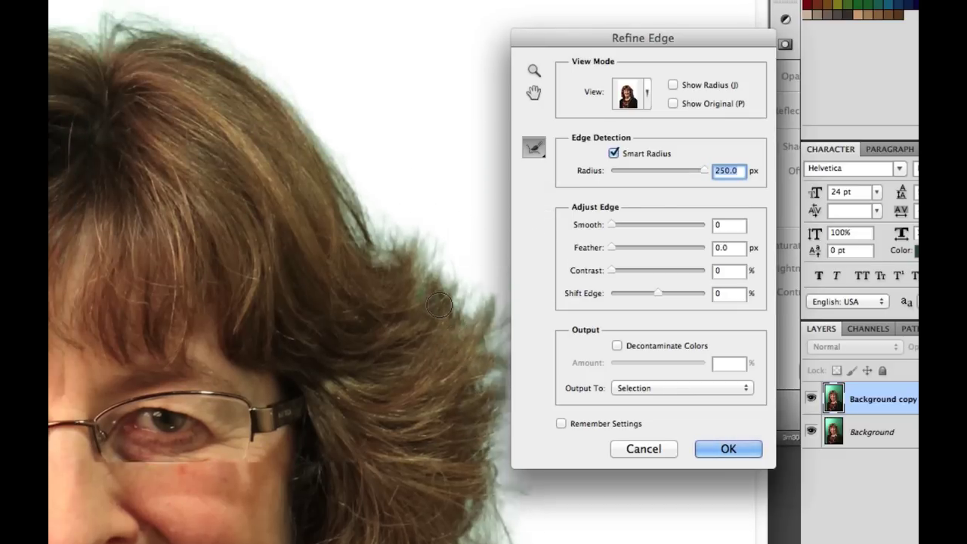
scroll(440, 305, "left", 6)
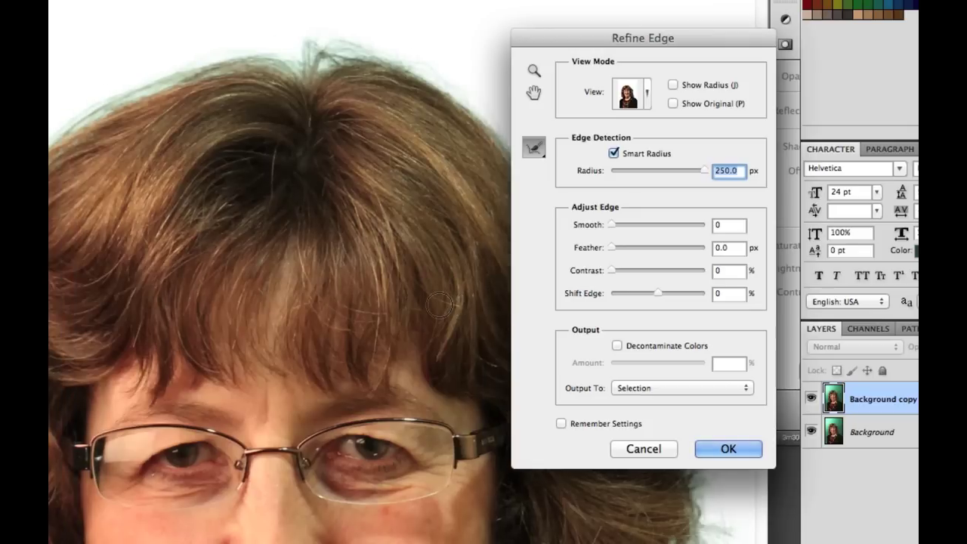
scroll(228, 354, "down", 6)
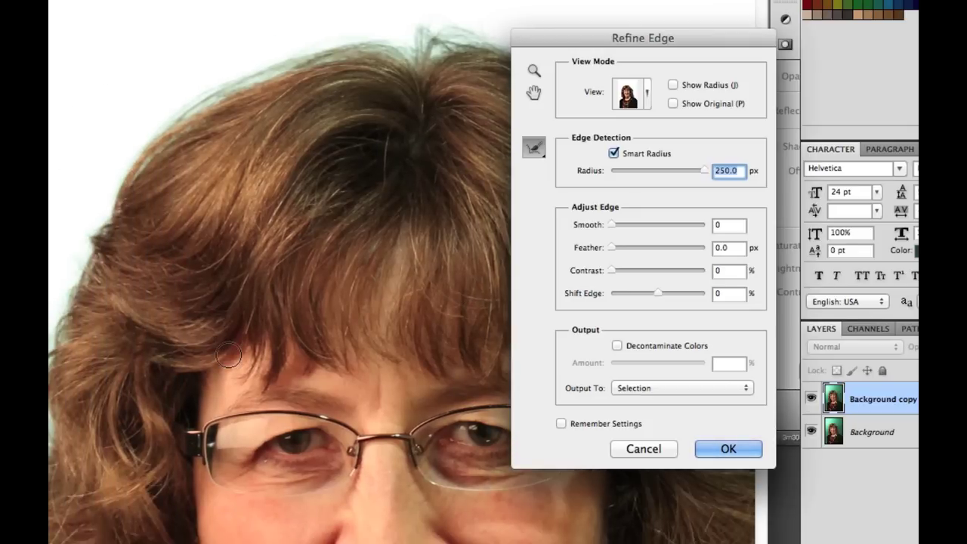
scroll(229, 354, "down", 10)
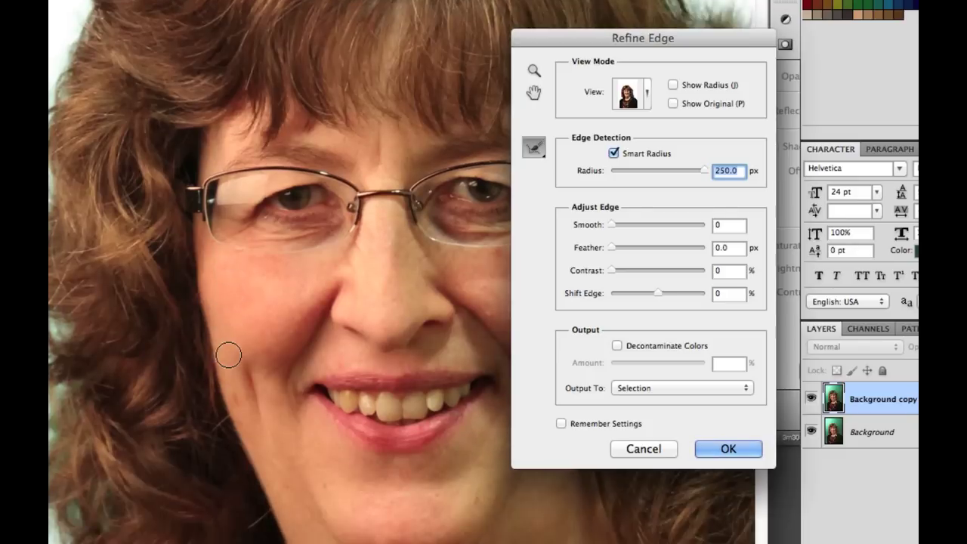
scroll(228, 354, "down", 8)
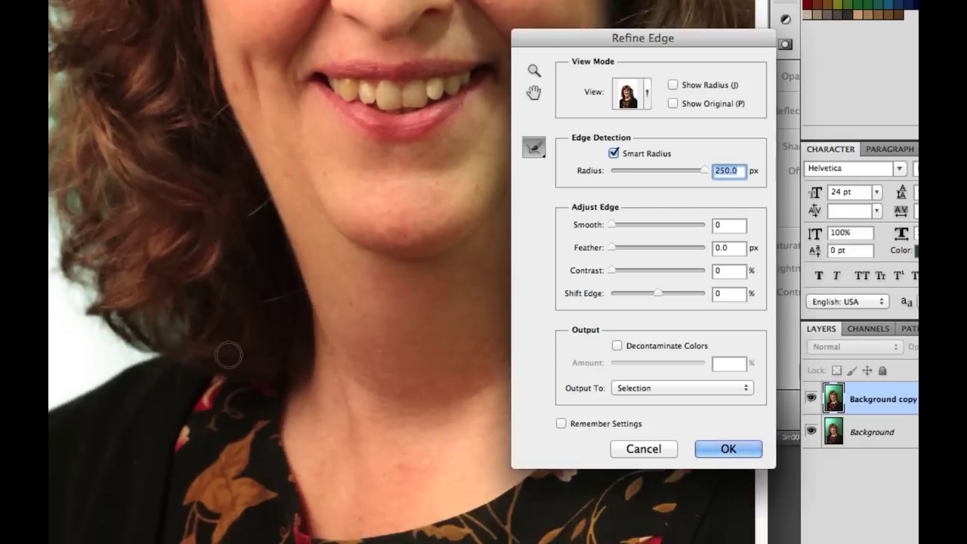
scroll(228, 354, "up", 4)
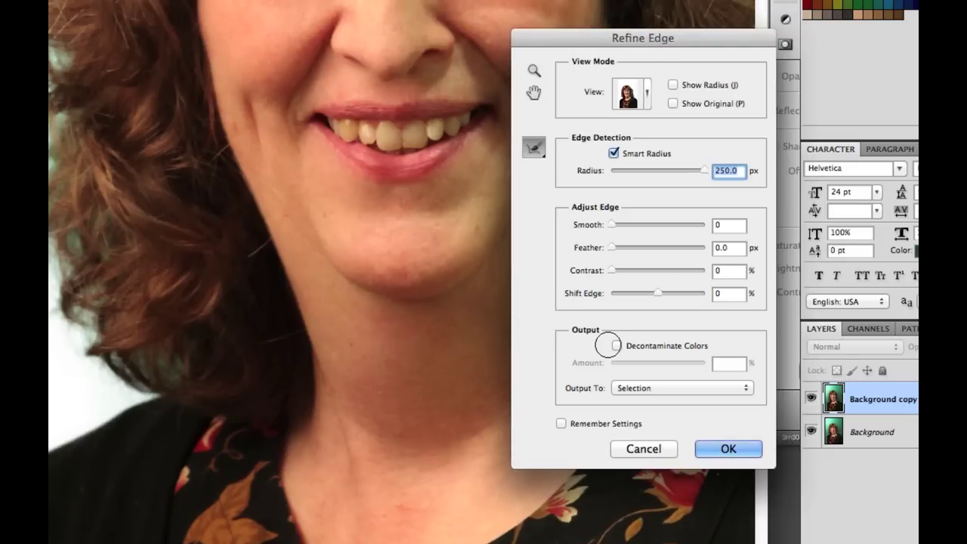
Turn on Decontaminate Colors and check the hair edges across the portrait
left_click(617, 345)
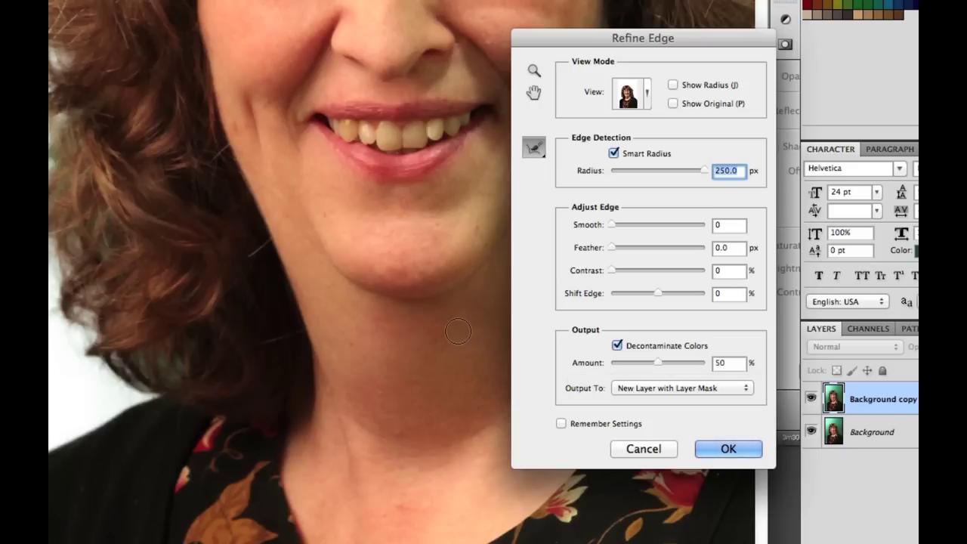
scroll(97, 204, "up", 10)
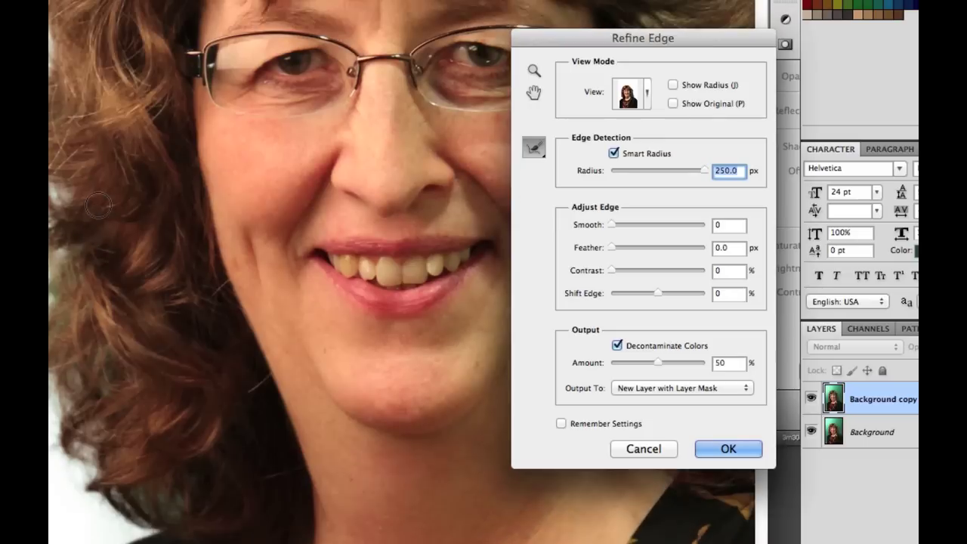
scroll(98, 204, "up", 10)
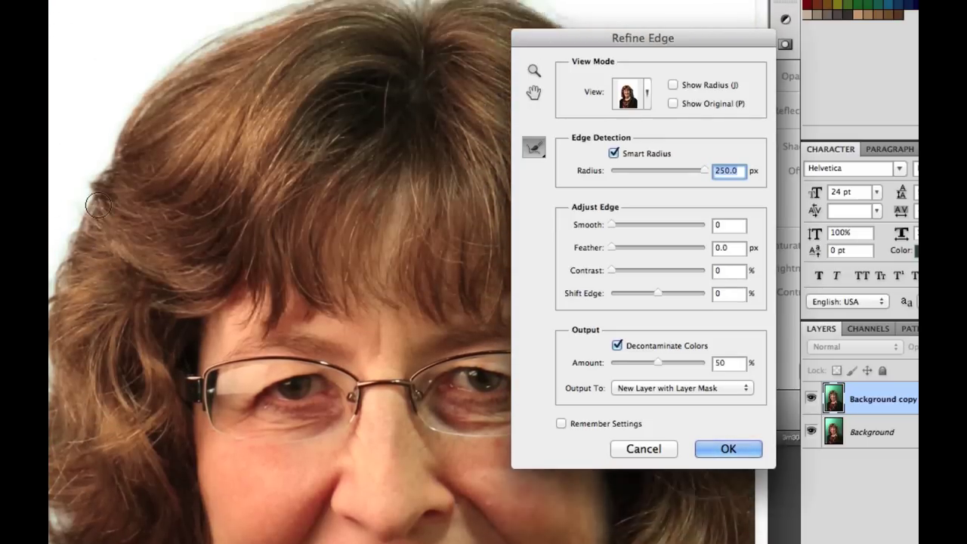
scroll(323, 283, "up", 5)
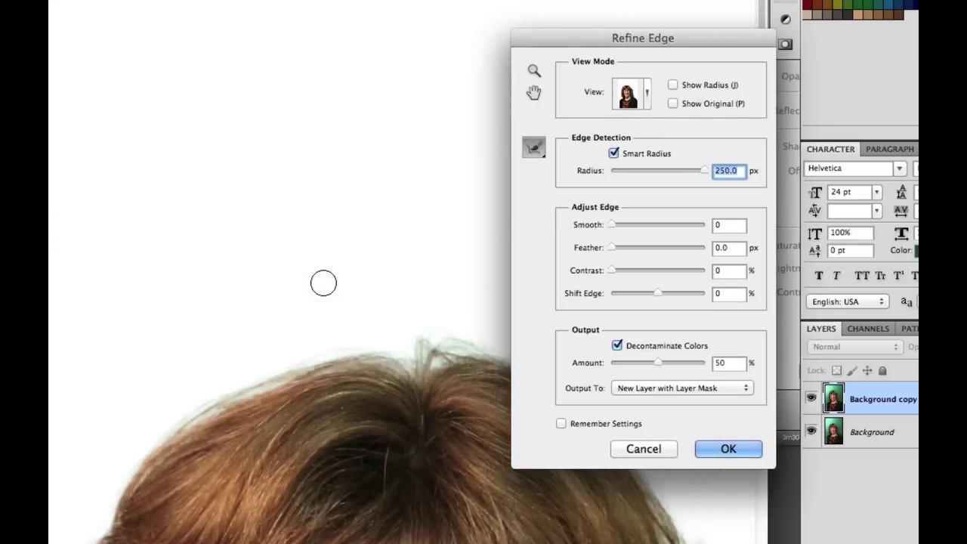
scroll(324, 284, "down", 10)
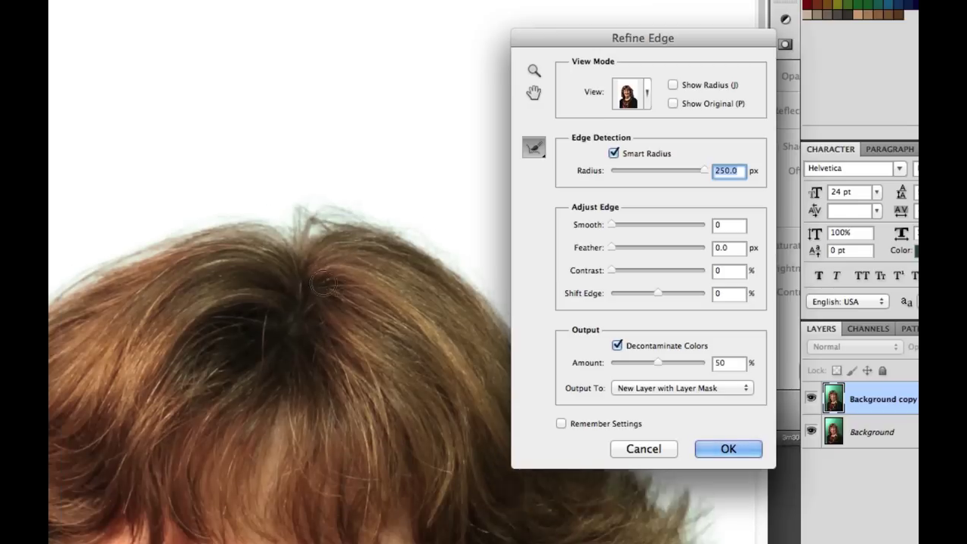
scroll(323, 284, "down", 3)
scroll(323, 284, "right", 5)
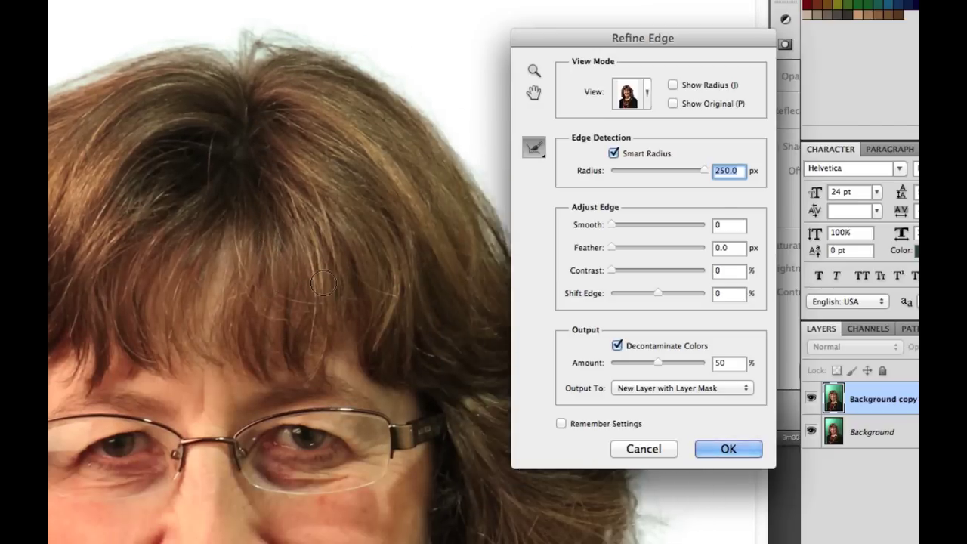
scroll(323, 283, "down", 5)
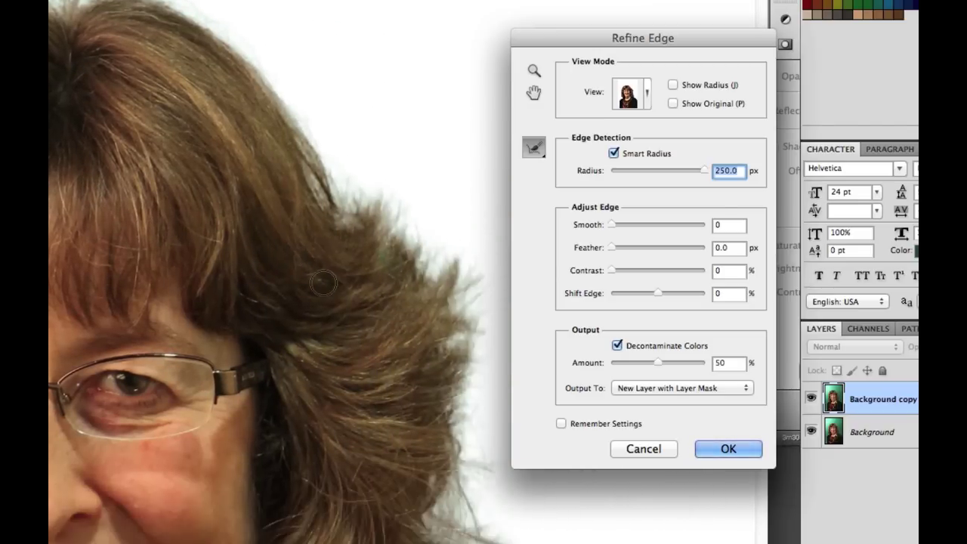
scroll(324, 283, "down", 3)
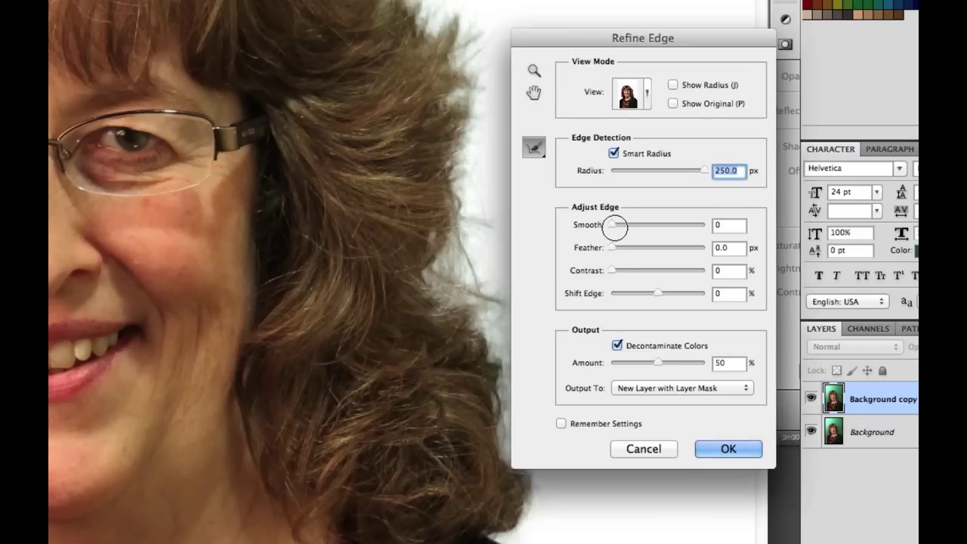
Set Smooth to 0 and output the refinement as a new layer with layer mask
left_click_drag(613, 225, 630, 225)
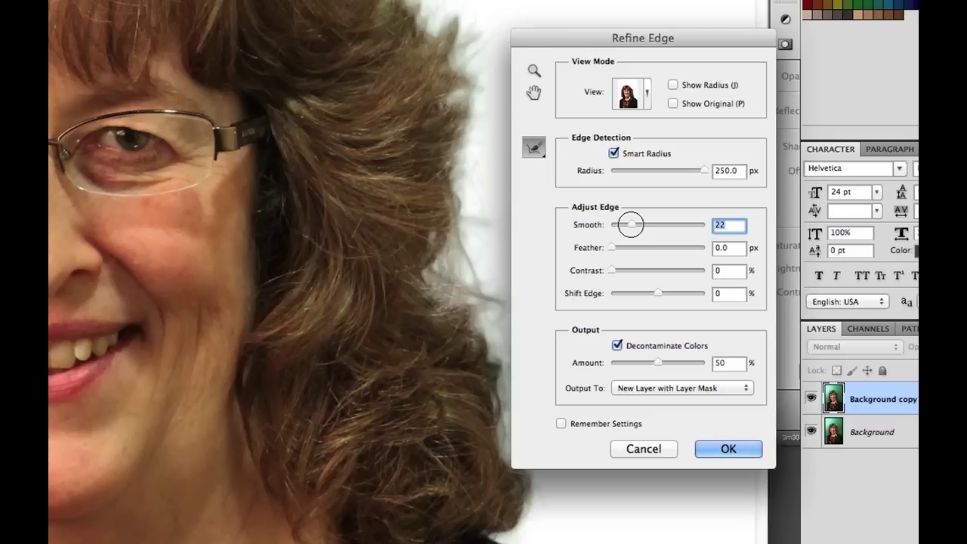
left_click_drag(631, 225, 611, 225)
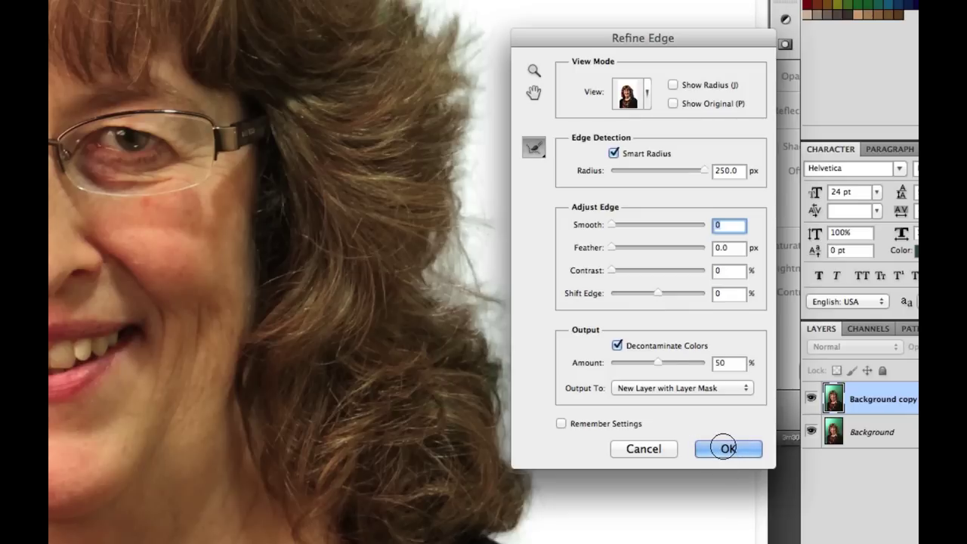
left_click(728, 449)
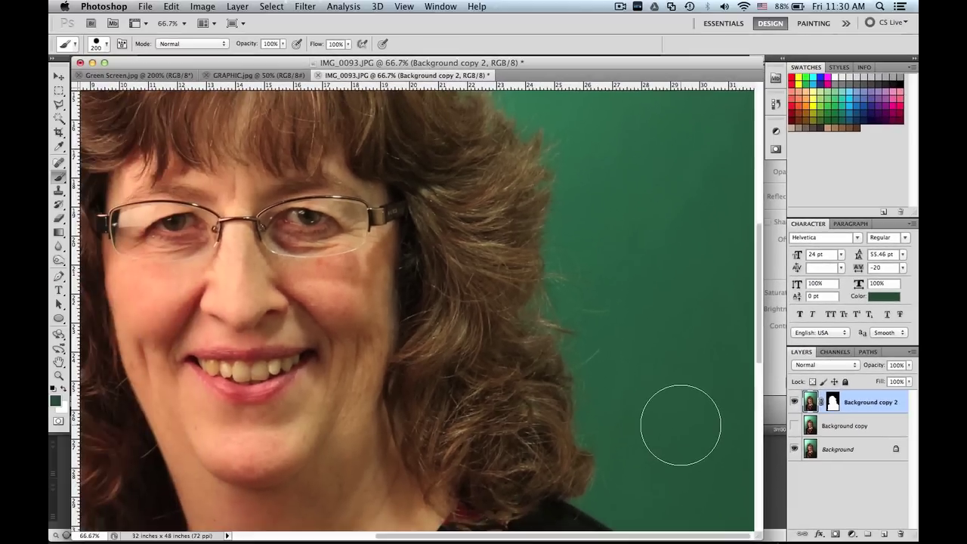
Zoom out and hide the Background layer so the woman shows over transparency
key("super+minus")
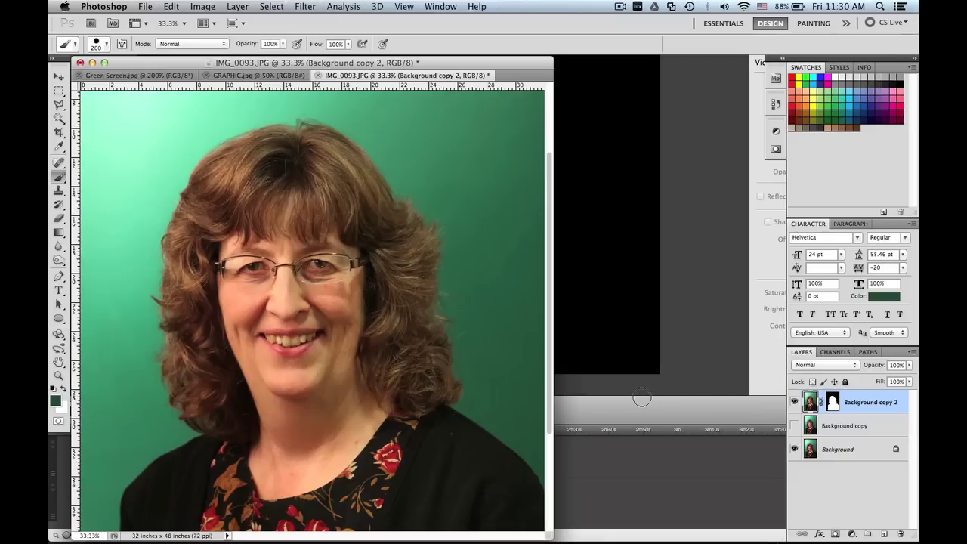
key("super+minus")
key("super+minus")
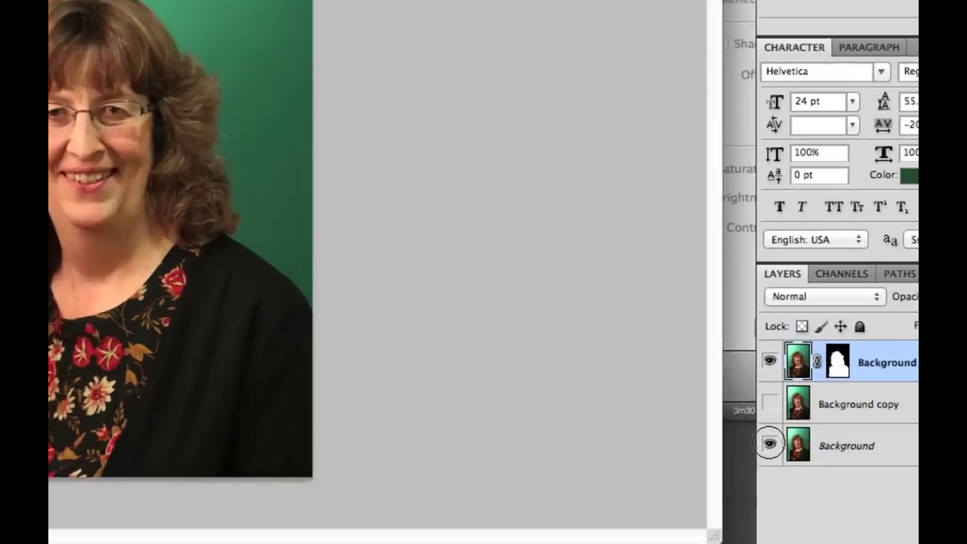
left_click(794, 448)
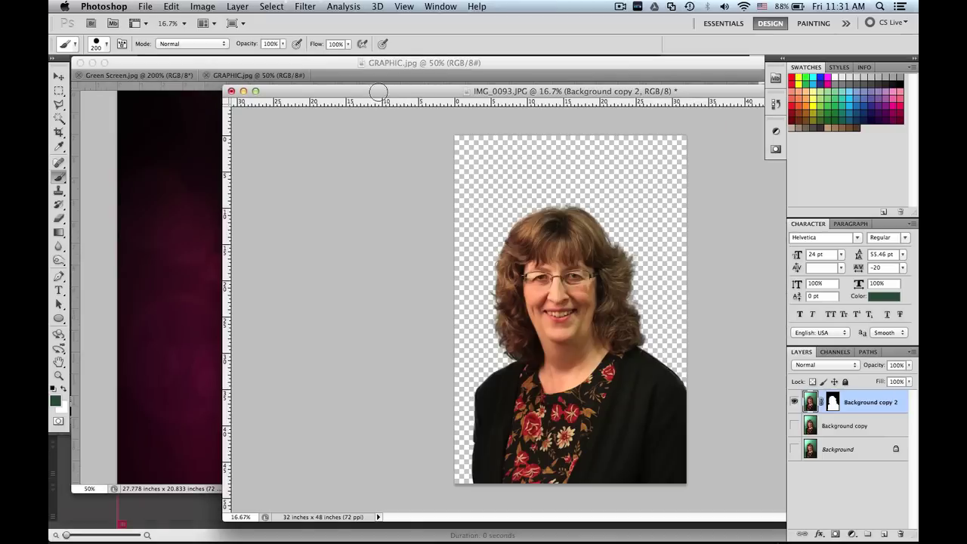
Drag the masked Background copy 2 layer from IMG_0093 into GRAPHIC.jpg with the Move tool
left_click_drag(338, 91, 430, 99)
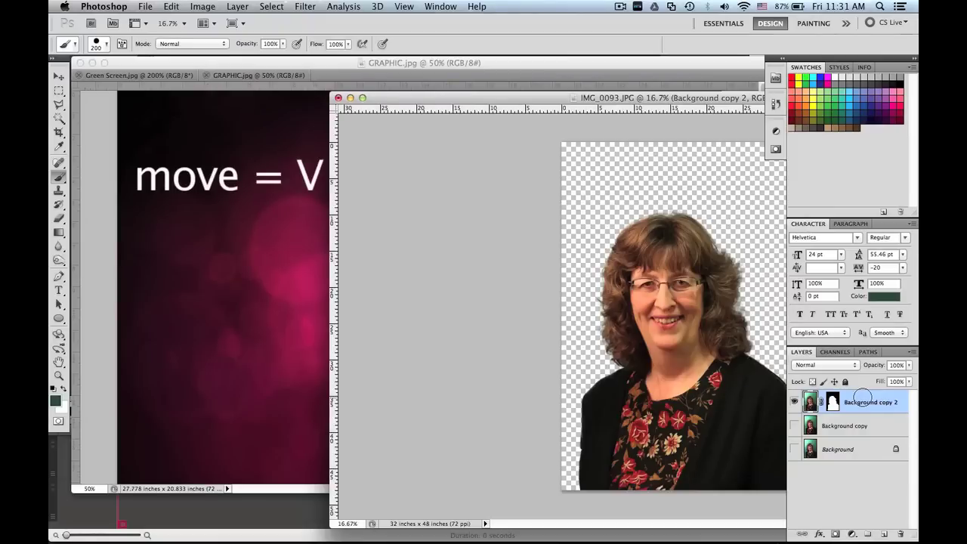
key("v")
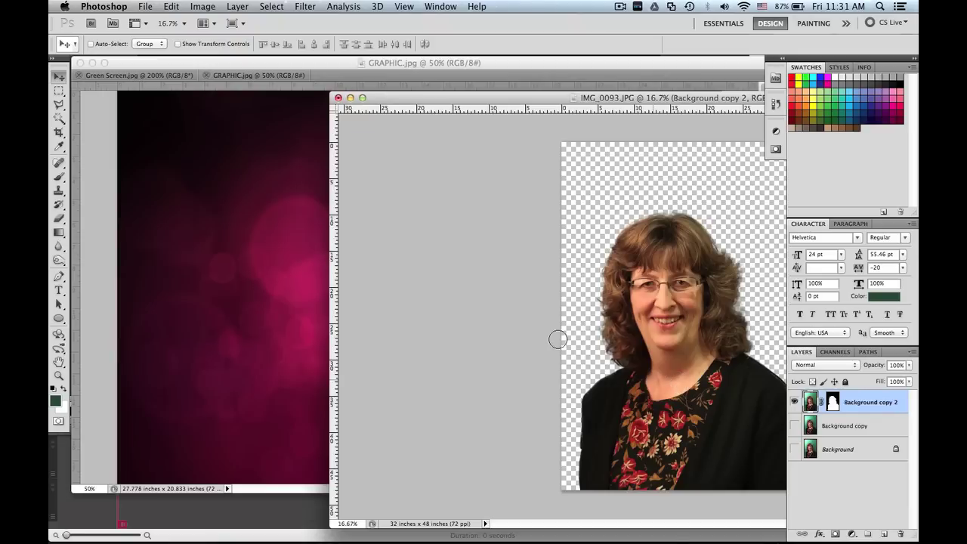
left_click_drag(557, 339, 299, 258)
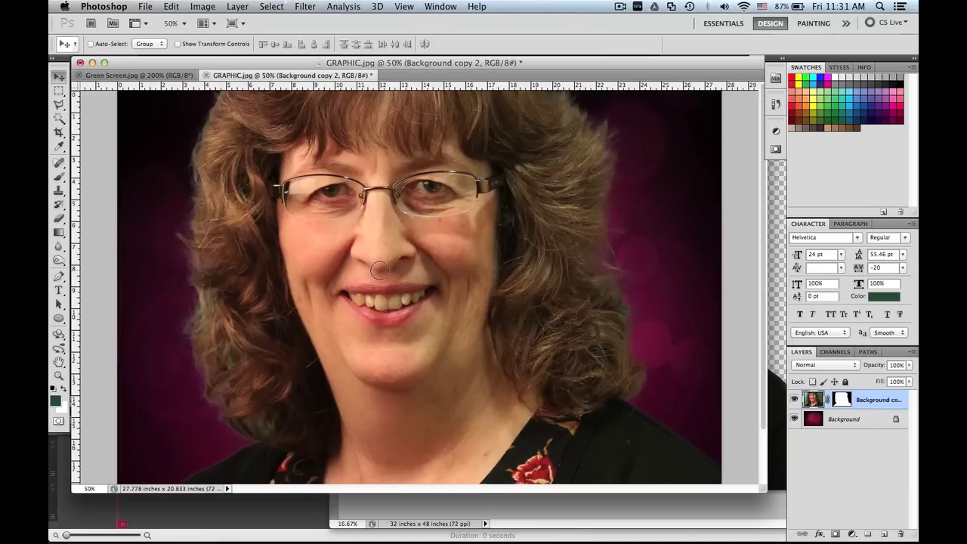
Zoom out, enlarge the window, free-transform the woman's layer lower, and undo the stretch
key("super+minus")
key("super+minus")
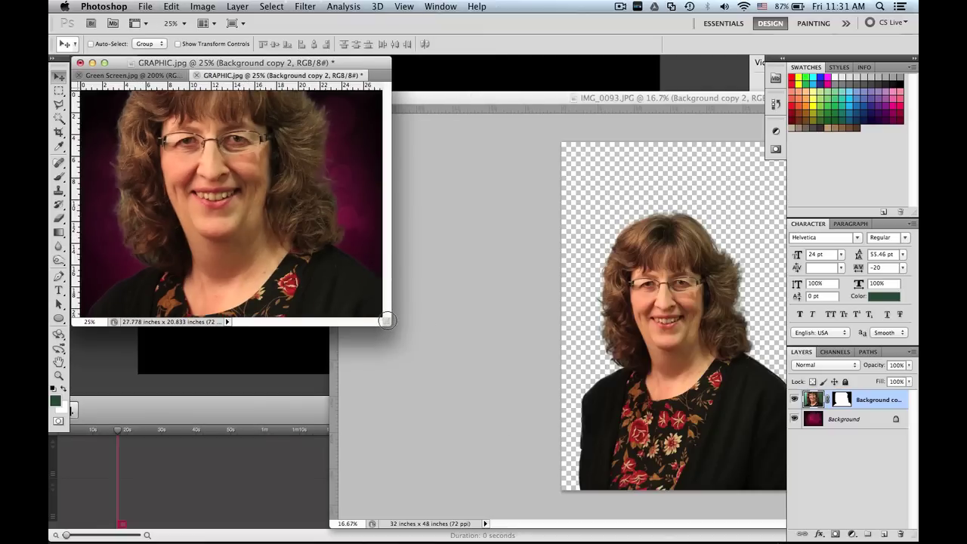
left_click_drag(386, 321, 778, 521)
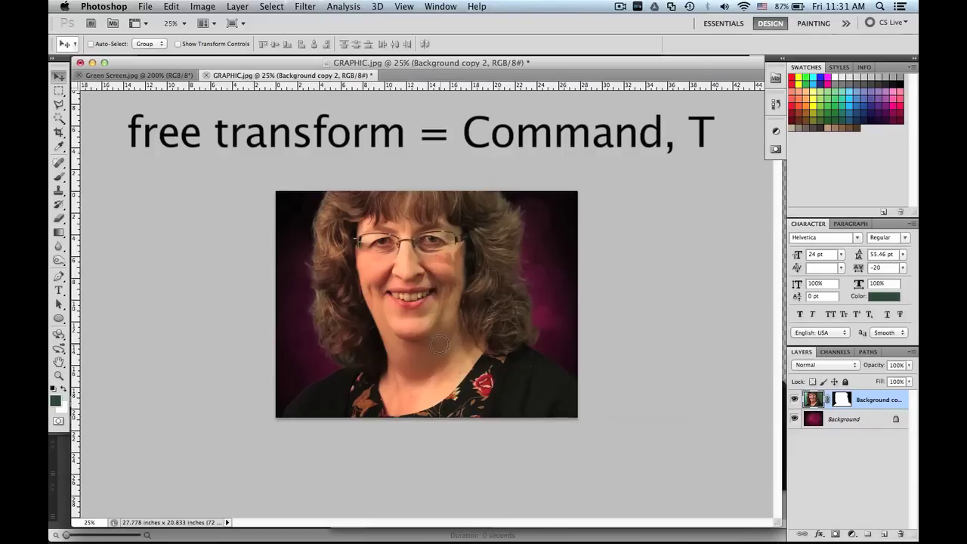
key("super+t")
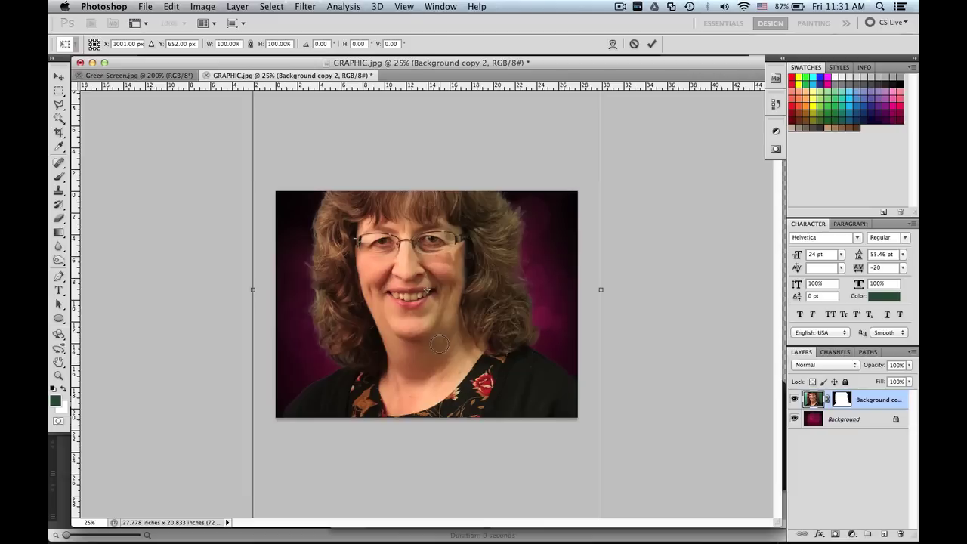
left_click_drag(404, 153, 400, 198)
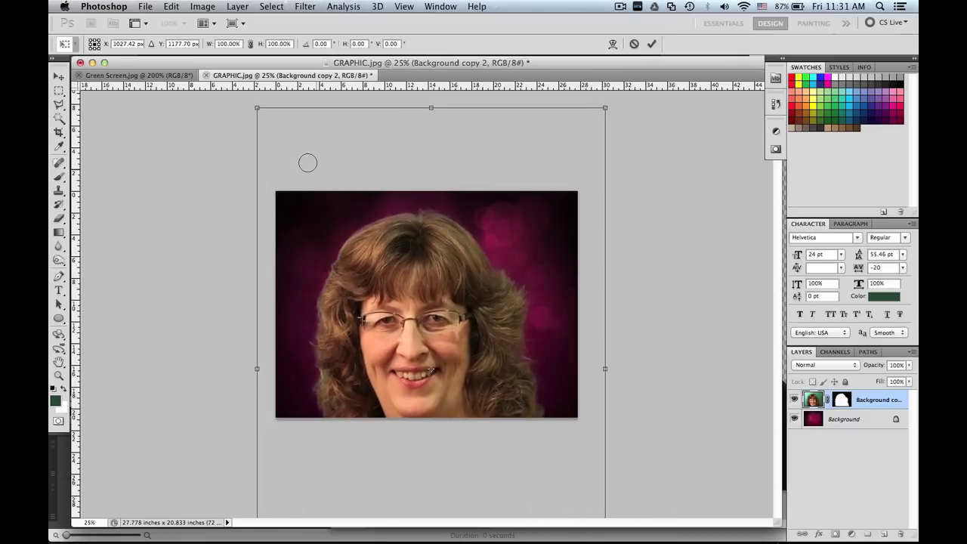
left_click_drag(257, 107, 391, 122)
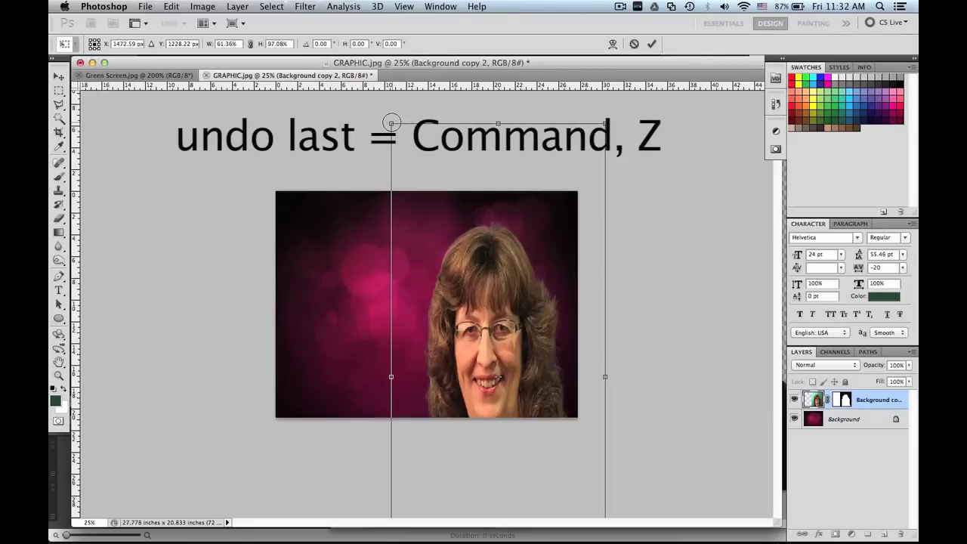
key("super+z")
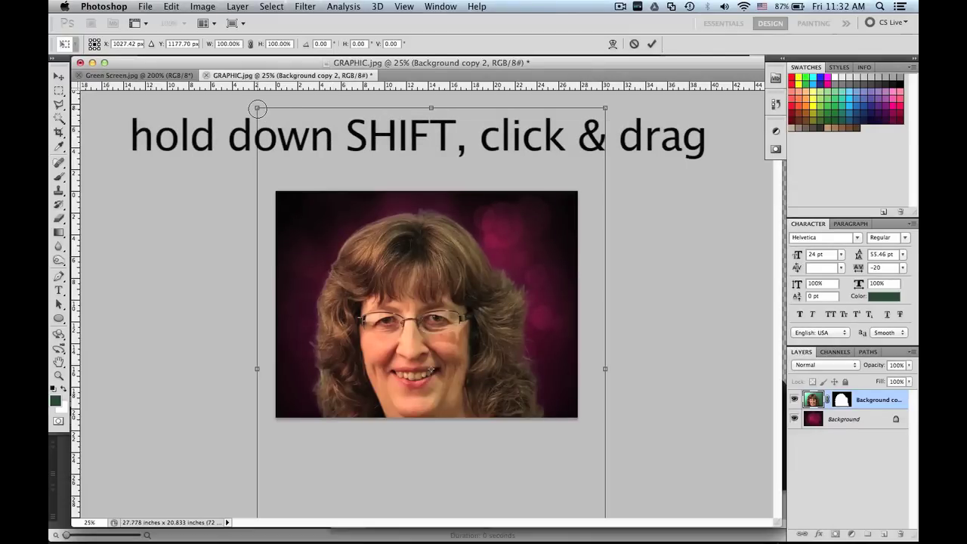
Scale the woman proportionally to about 45% on the background's right side, and check the cutout
left_click_drag(257, 108, 470, 381)
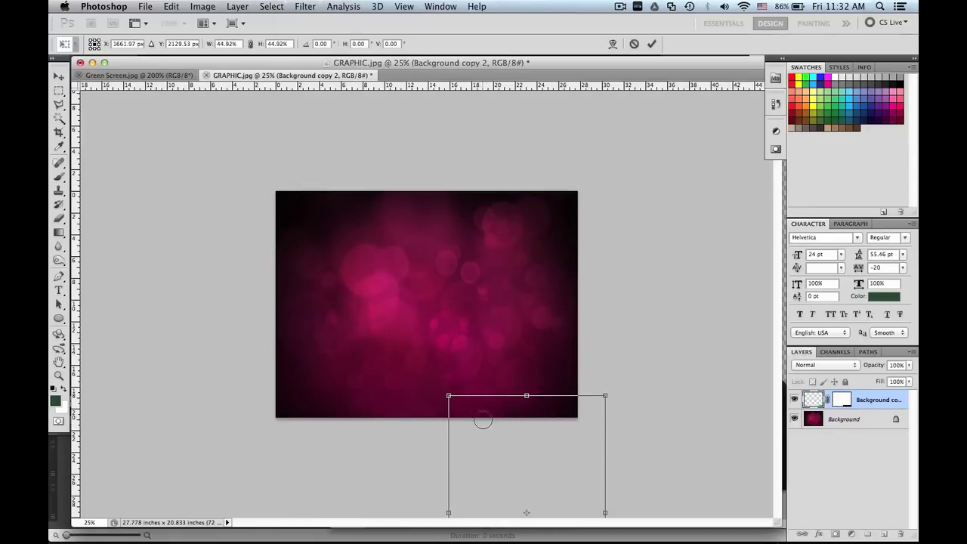
left_click_drag(497, 443, 469, 231)
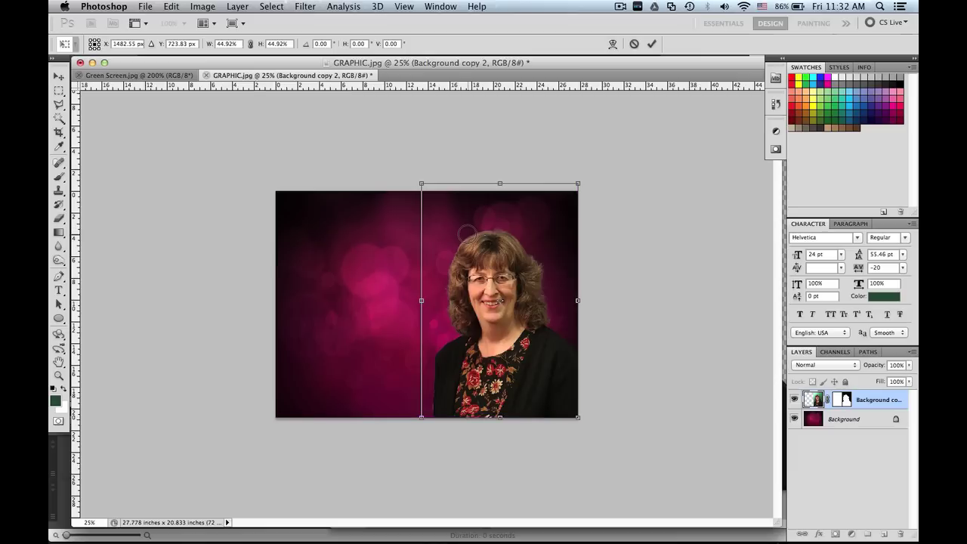
left_click(650, 44)
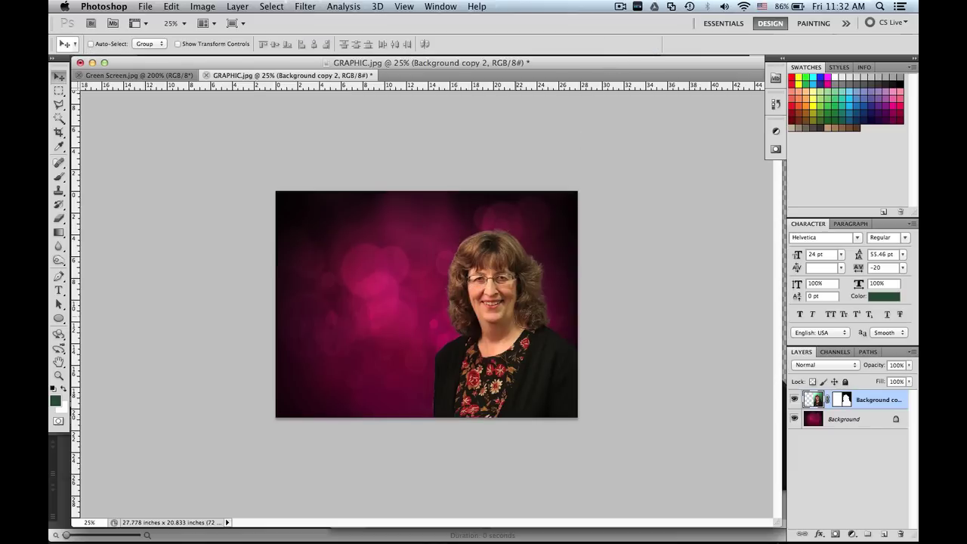
left_click(795, 418)
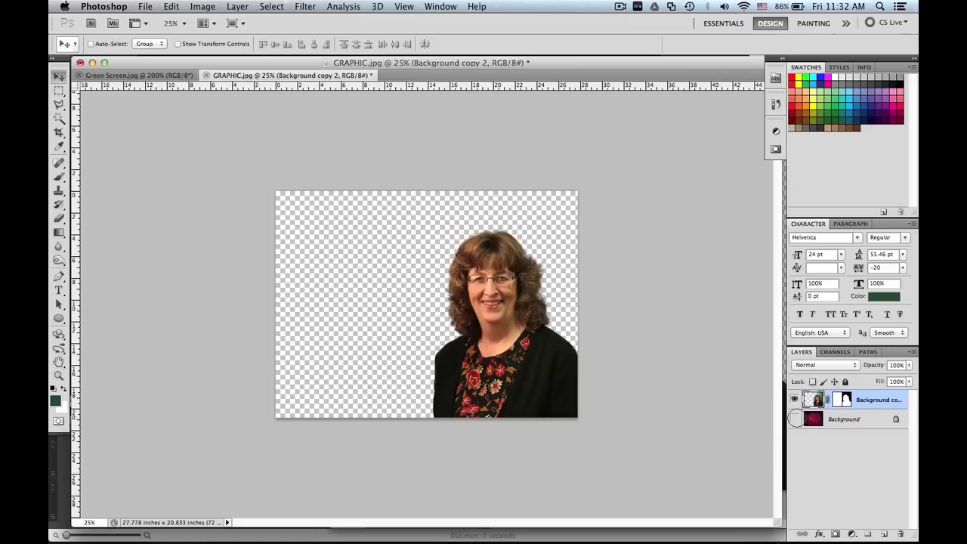
left_click(794, 418)
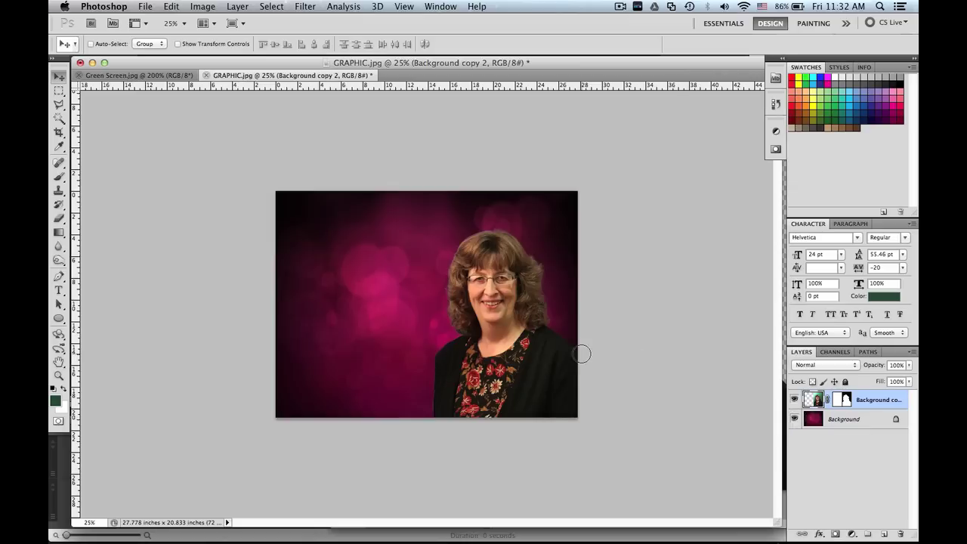
Magnify the hair edge to 300% and browse the toolbar's tool groups for the Clone Stamp
key("super+plus")
key("super+plus")
key("super+plus")
key("super+plus")
key("super+plus")
key("super+plus")
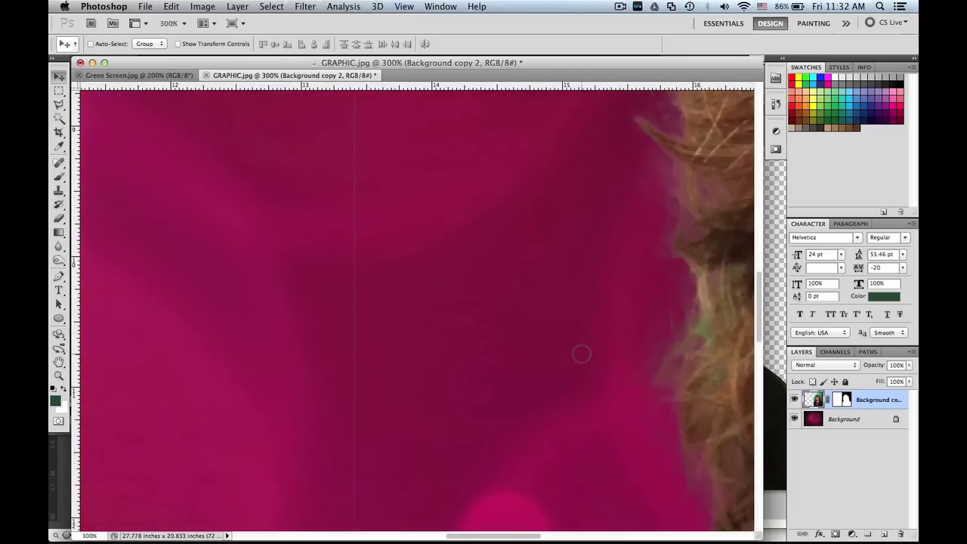
scroll(581, 354, "right", 10)
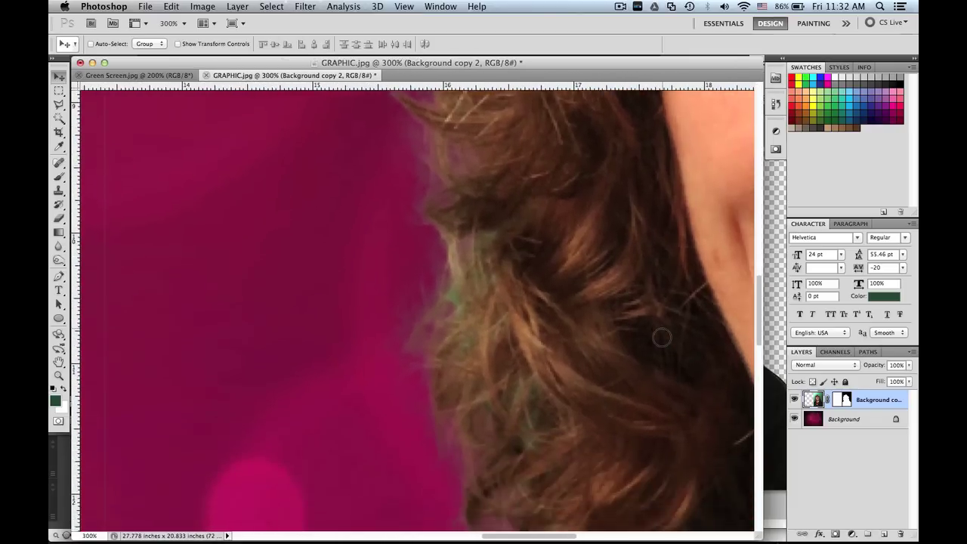
scroll(662, 337, "down", 5)
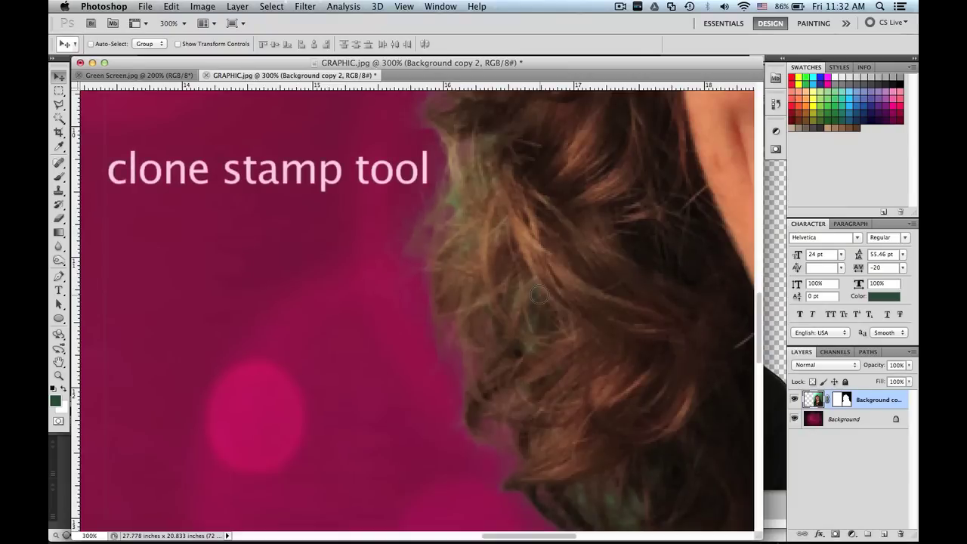
left_click(58, 117)
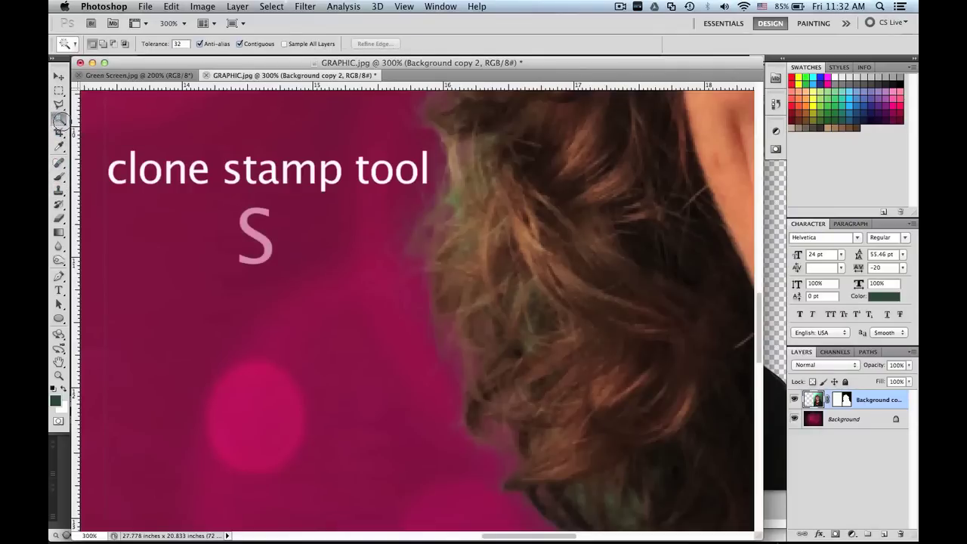
With the Clone Stamp, paint brown hair over the green fringe at the left hair edge, redoing one stroke
left_click_drag(58, 189, 100, 188)
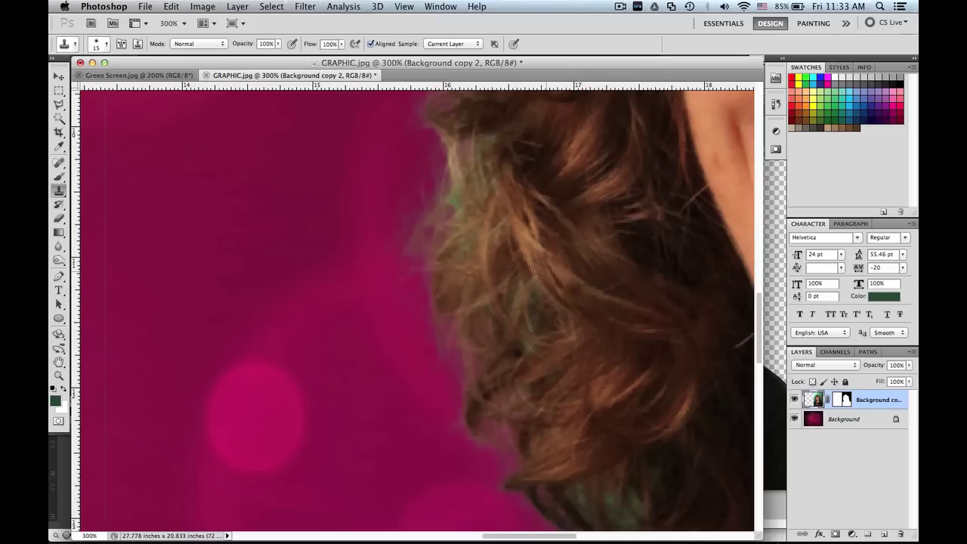
mouse_move(535, 292)
left_mouse_down()
mouse_move(531, 342)
mouse_move(459, 219)
mouse_move(461, 200)
mouse_move(486, 182)
mouse_move(497, 197)
mouse_move(494, 231)
mouse_move(471, 216)
mouse_move(470, 196)
mouse_move(474, 164)
mouse_move(515, 133)
left_mouse_up()
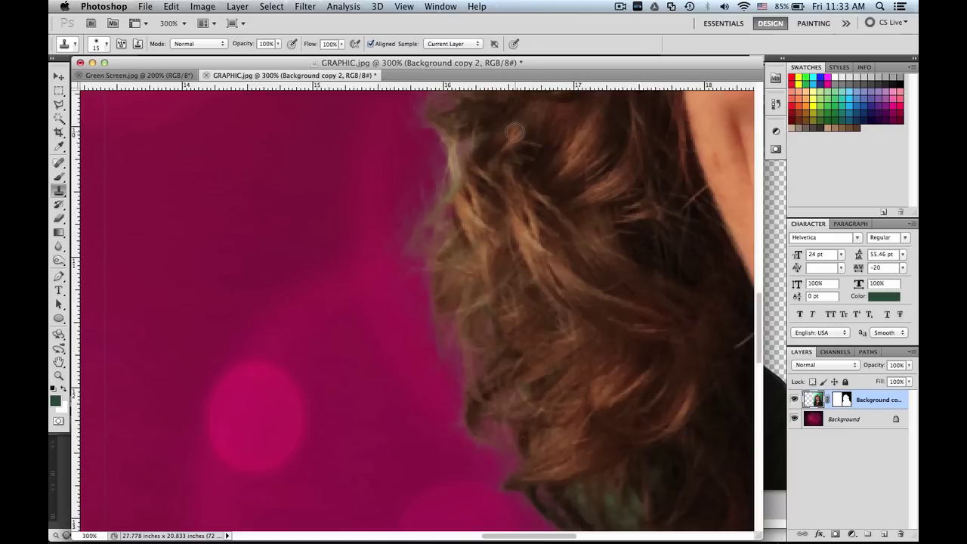
key("ctrl+z")
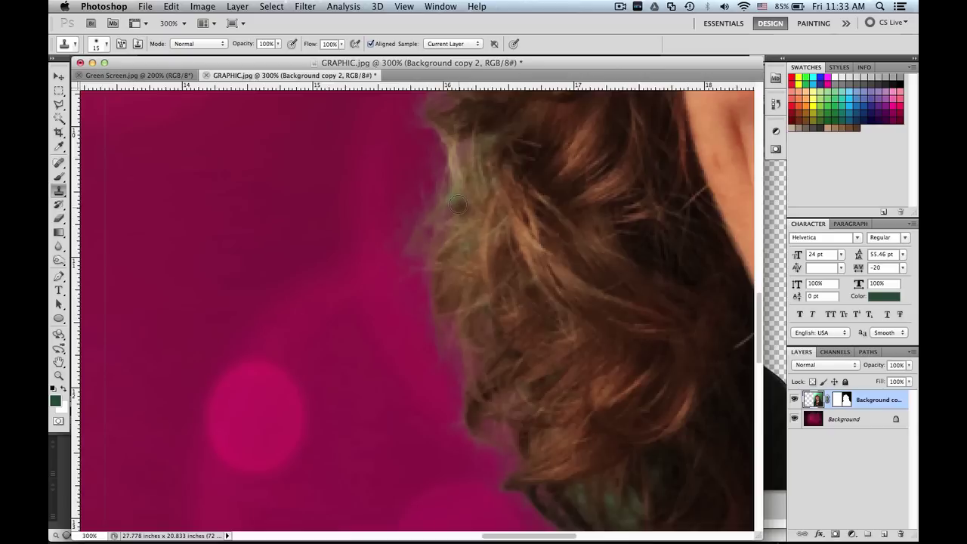
mouse_move(460, 207)
left_mouse_down()
mouse_move(464, 240)
mouse_move(498, 185)
mouse_move(481, 203)
mouse_move(500, 216)
mouse_move(479, 239)
mouse_move(503, 266)
left_mouse_up()
Zoom to 500% on the hair near the neck, clone brown over the green patch, then zoom to 66.7%
key("super+minus")
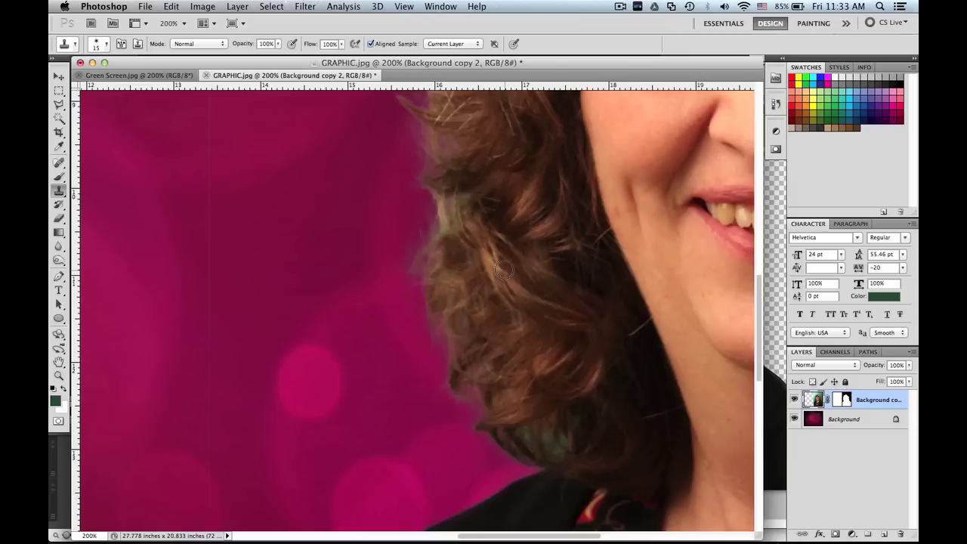
scroll(504, 269, "down", 3)
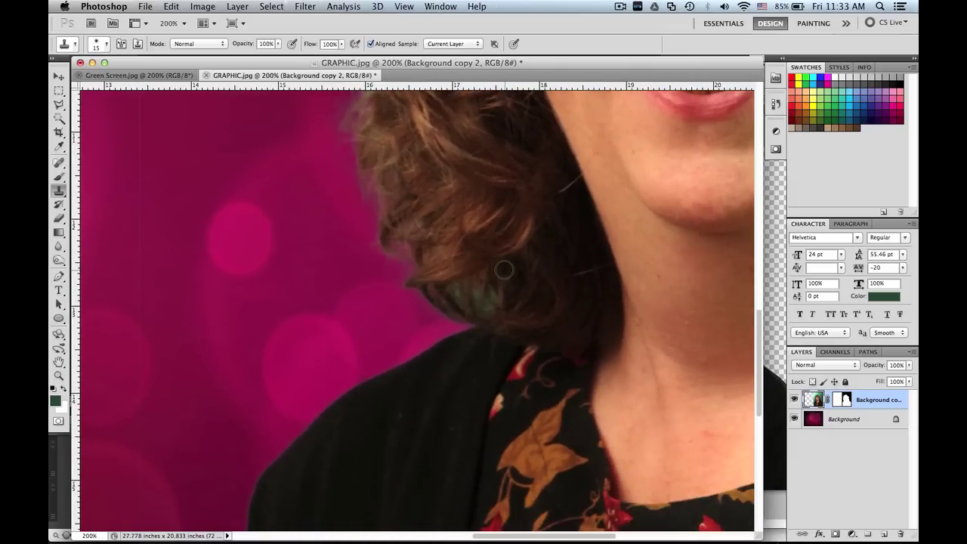
key("super+plus")
key("super+plus")
key("super+plus")
scroll(504, 269, "right", 2)
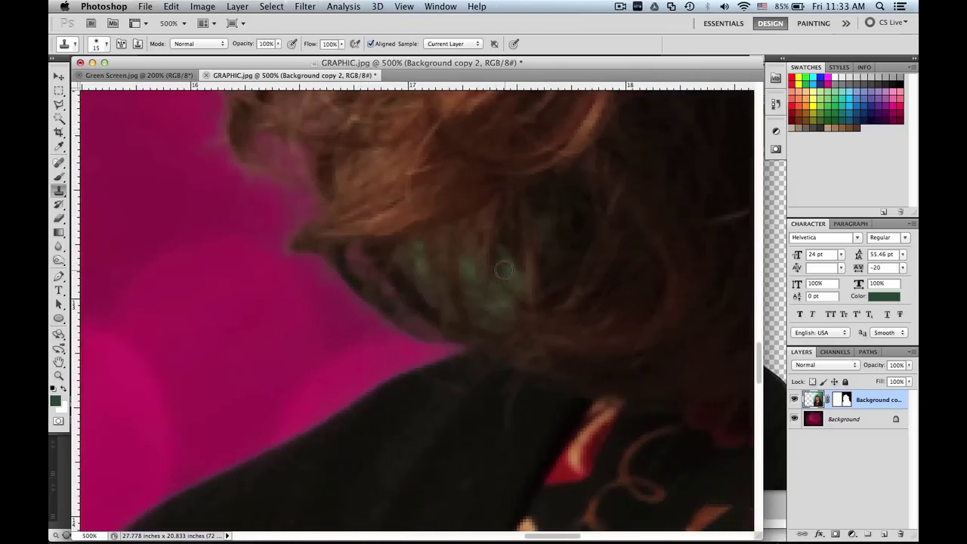
scroll(504, 270, "right", 3)
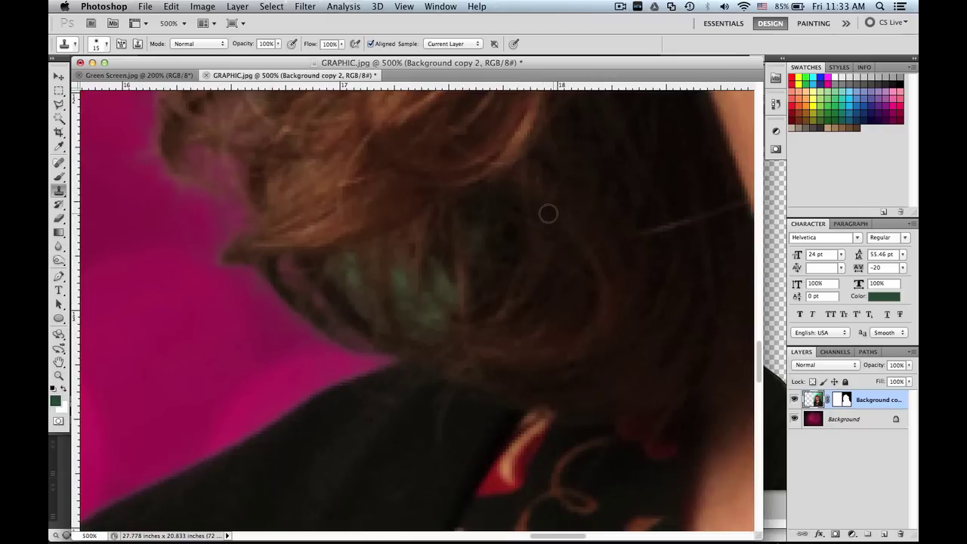
scroll(535, 221, "up", 5)
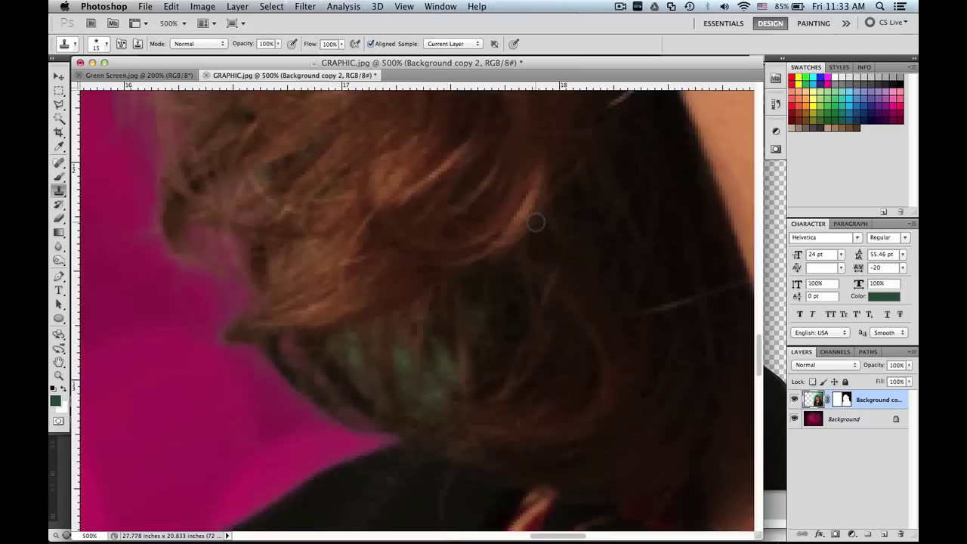
left_click_drag(459, 180, 473, 240)
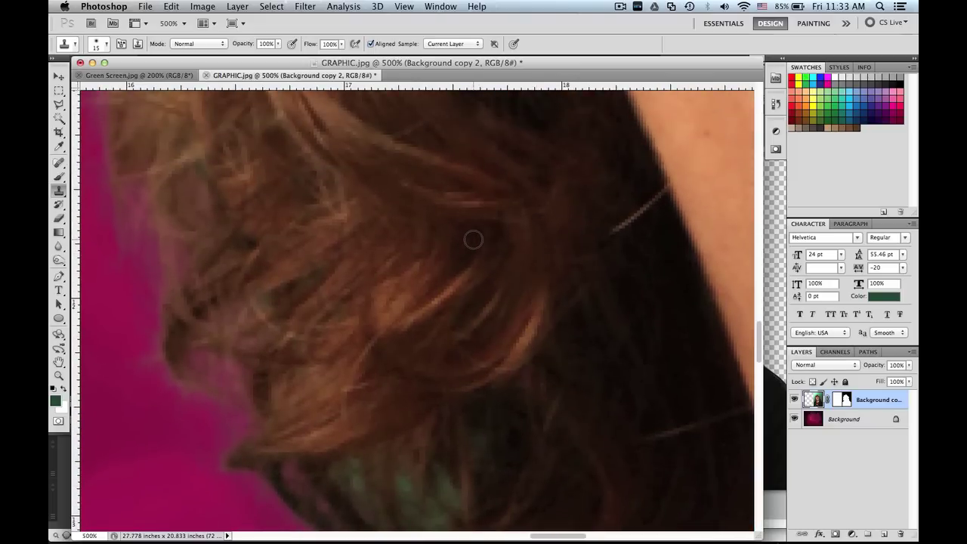
scroll(473, 239, "down", 3)
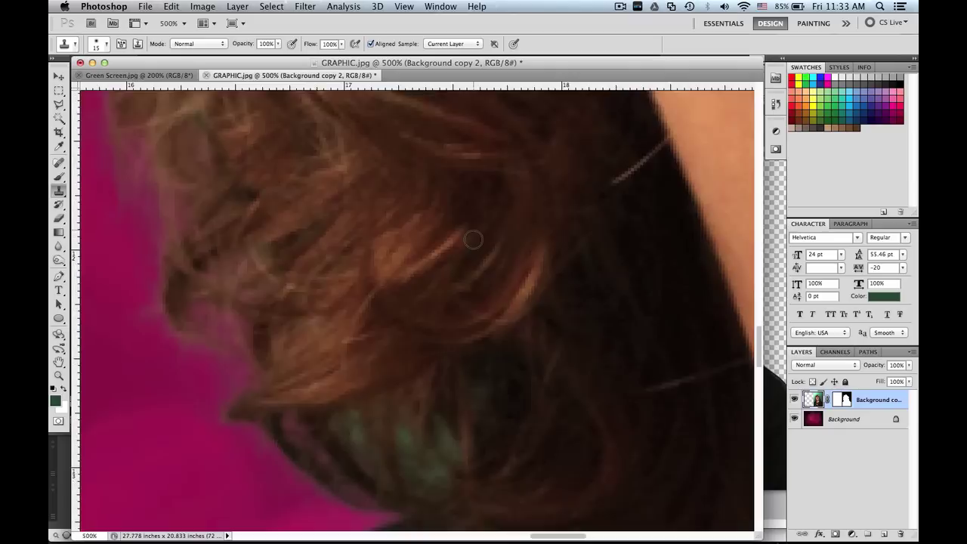
mouse_move(445, 406)
left_mouse_down()
mouse_move(447, 459)
mouse_move(390, 394)
mouse_move(377, 414)
mouse_move(428, 458)
mouse_move(445, 432)
mouse_move(378, 439)
mouse_move(352, 453)
mouse_move(336, 418)
mouse_move(496, 398)
left_mouse_up()
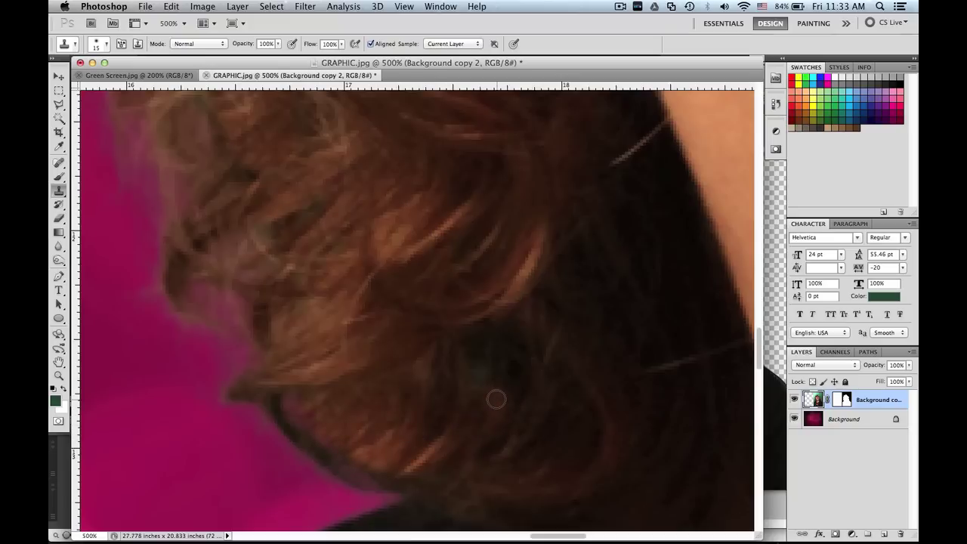
key("super+1")
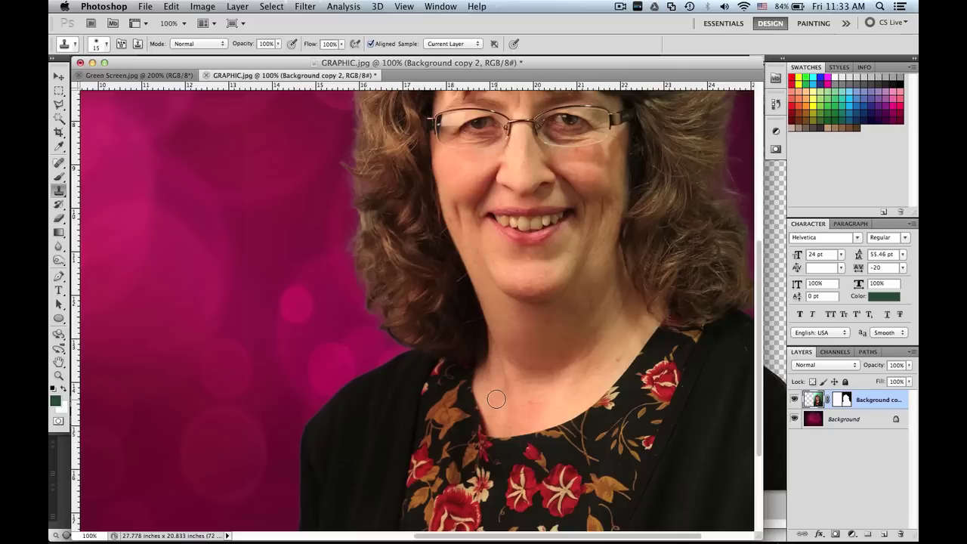
key("super+minus")
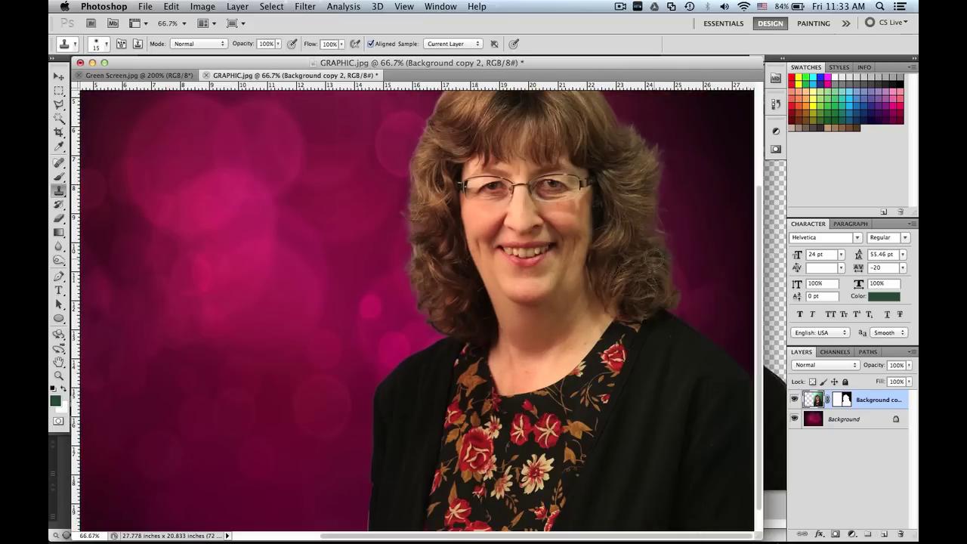
Zoom into the right-side hair edge, return to the Clone Stamp, and scroll around to inspect leftover fringe
key("z")
mouse_move(664, 258)
left_mouse_down()
mouse_move(786, 265)
mouse_move(649, 315)
mouse_move(581, 306)
left_mouse_up()
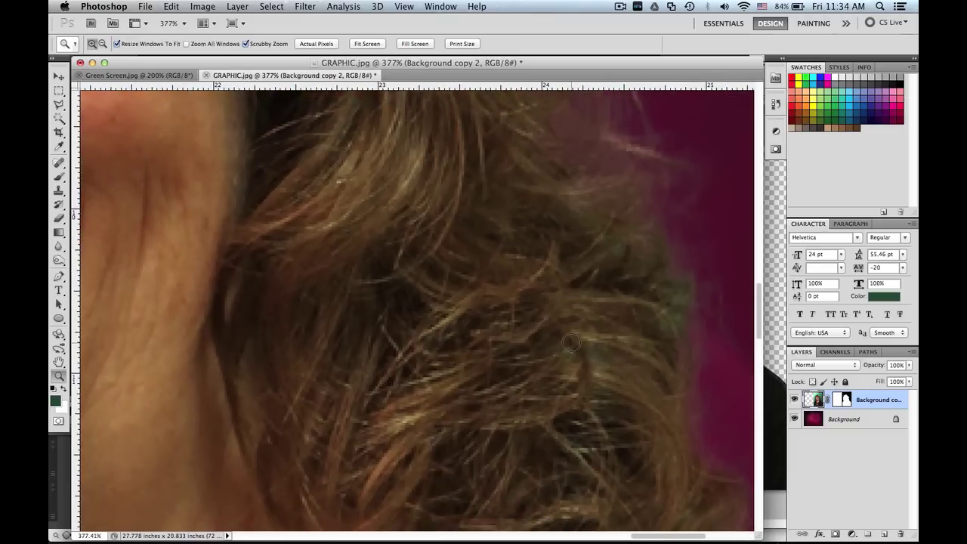
key("s")
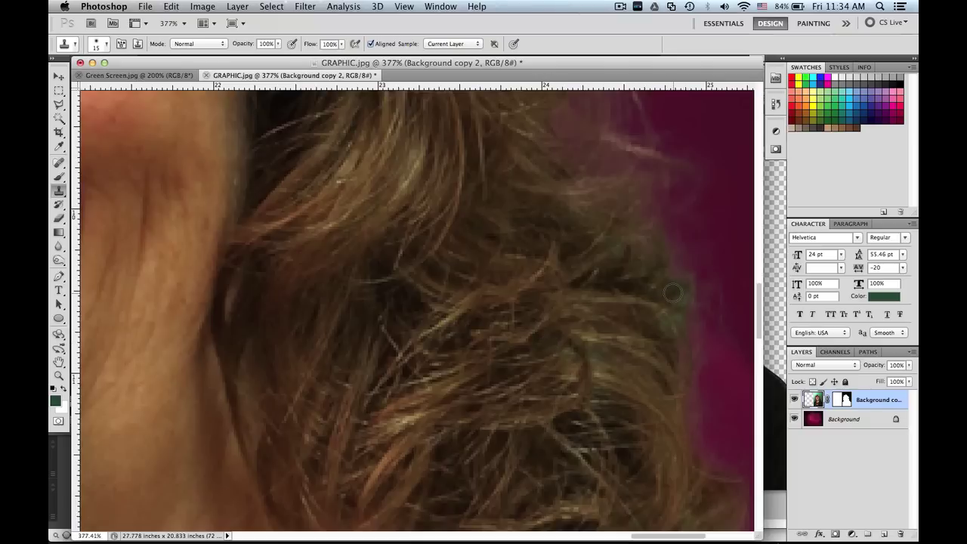
scroll(657, 343, "up", 2)
scroll(658, 344, "up", 5)
scroll(657, 343, "left", 2)
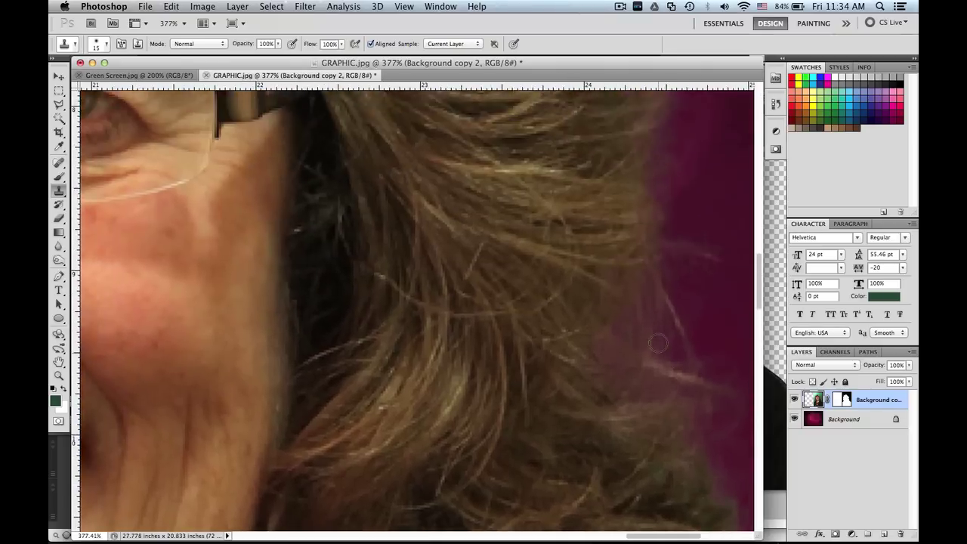
scroll(658, 343, "down", 5)
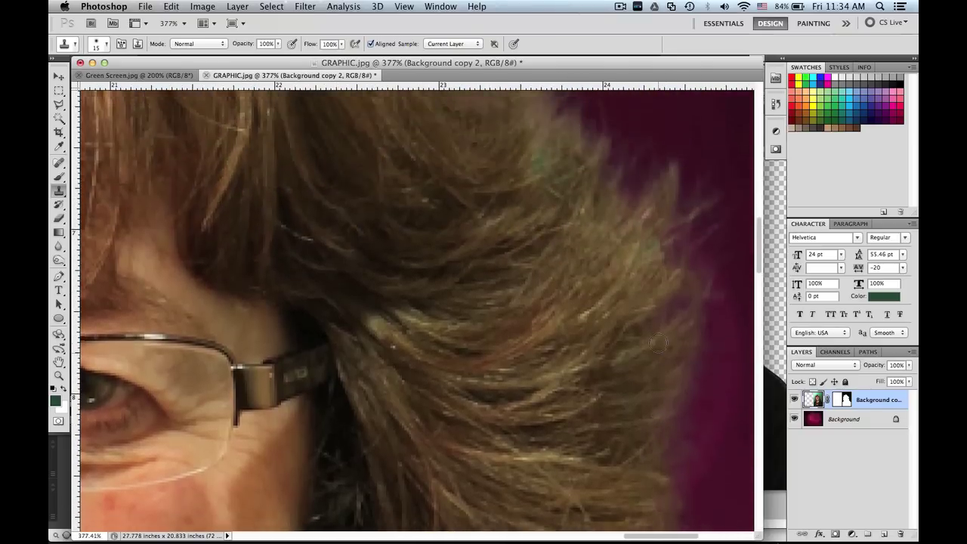
Switch to the Eraser with a 9-pixel brush and zoom out to show the whole portrait
scroll(657, 343, "down", 2)
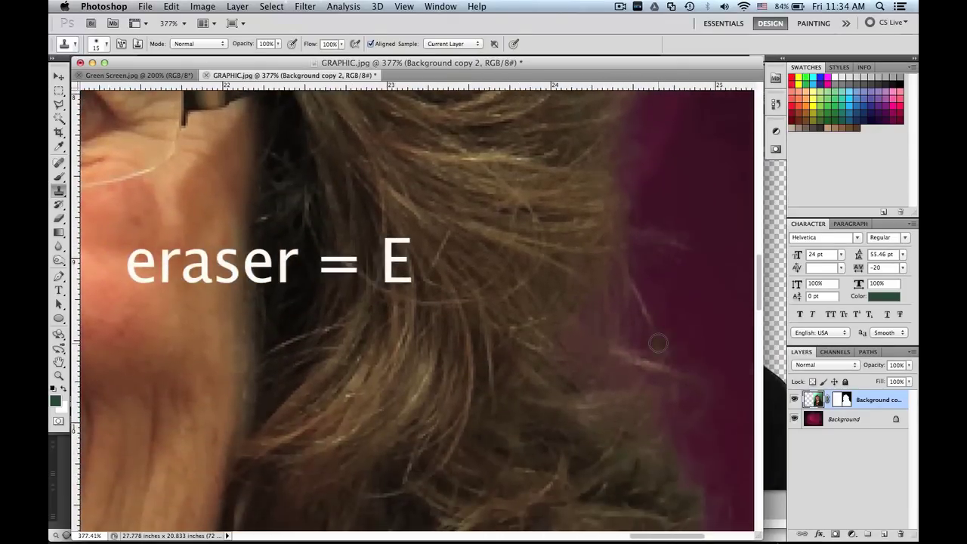
scroll(654, 340, "right", 1)
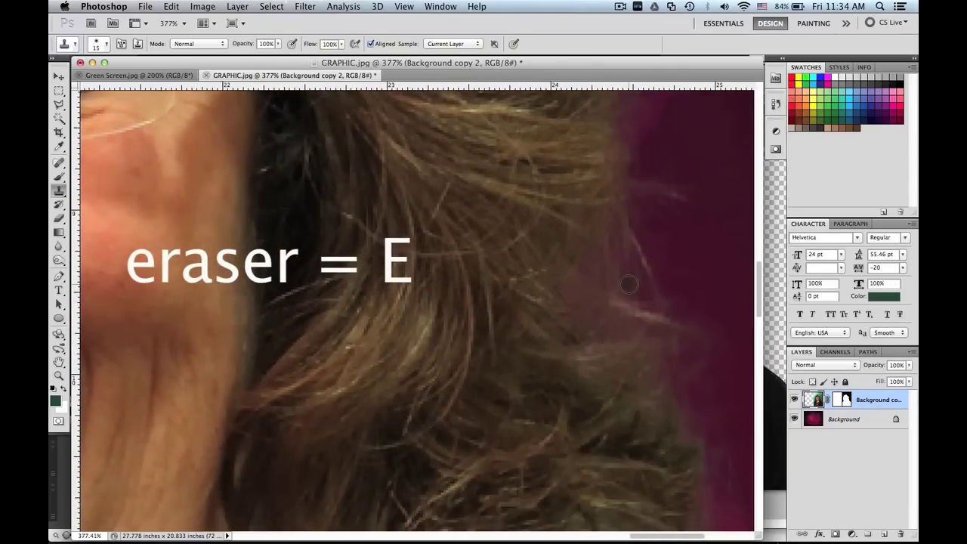
key("e")
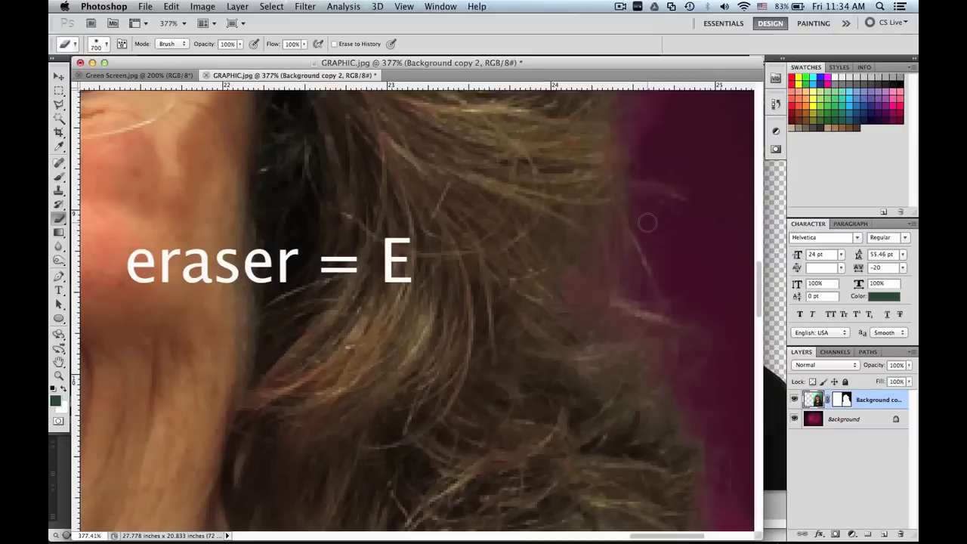
key("bracketright")
key("bracketright")
key("bracketright")
key("bracketleft")
key("bracketleft")
key("bracketleft")
key("bracketleft")
key("bracketleft")
key("bracketleft")
key("bracketleft")
key("bracketleft")
key("bracketleft")
key("bracketleft")
key("bracketleft")
key("bracketleft")
key("bracketleft")
key("bracketleft")
key("bracketleft")
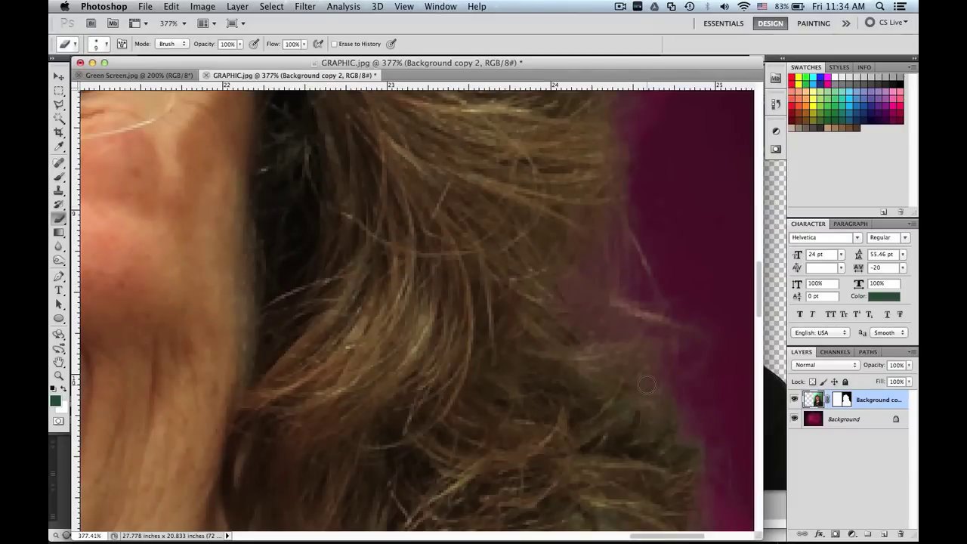
key("super+0")
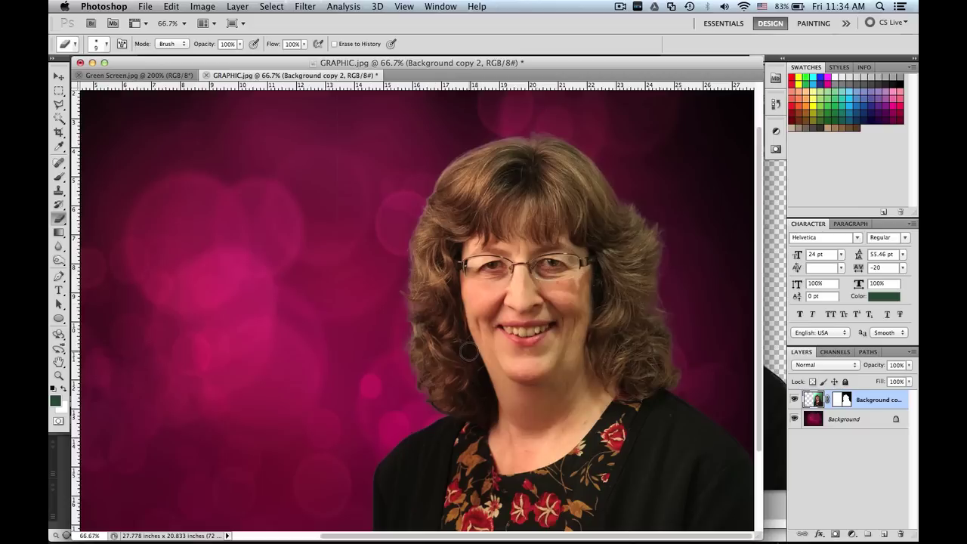
Zoom to 33.3% and enlarge the GRAPHIC.jpg window to frame the full composite
key("super+minus")
key("super+minus")
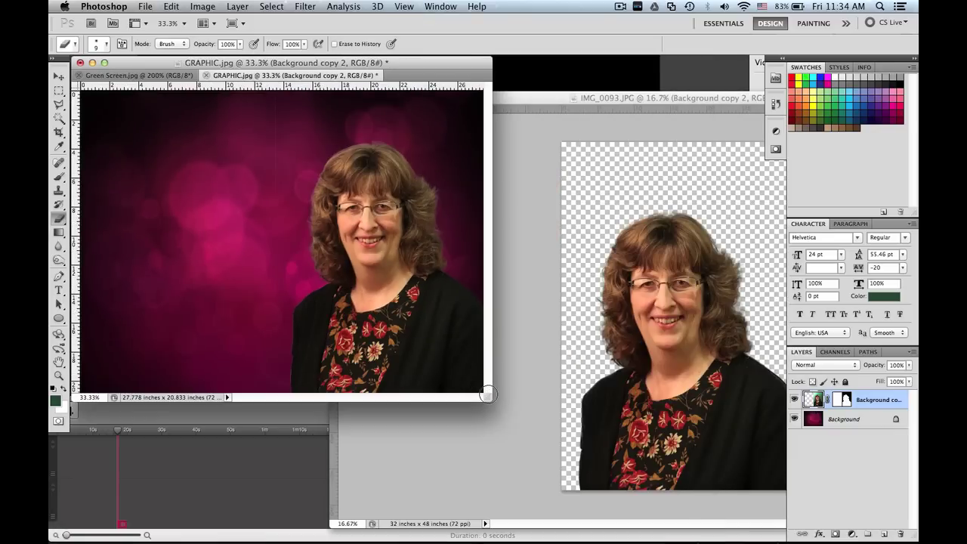
left_click_drag(488, 395, 728, 492)
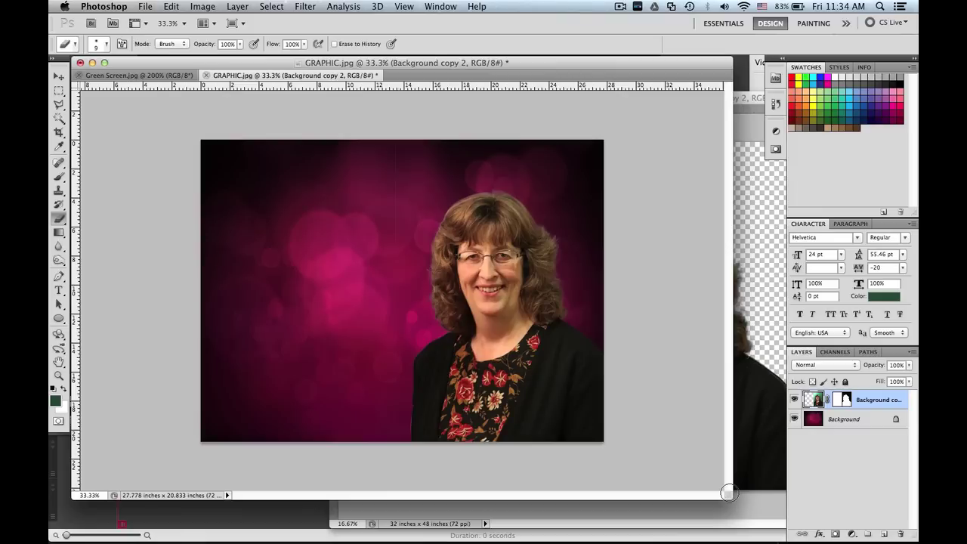